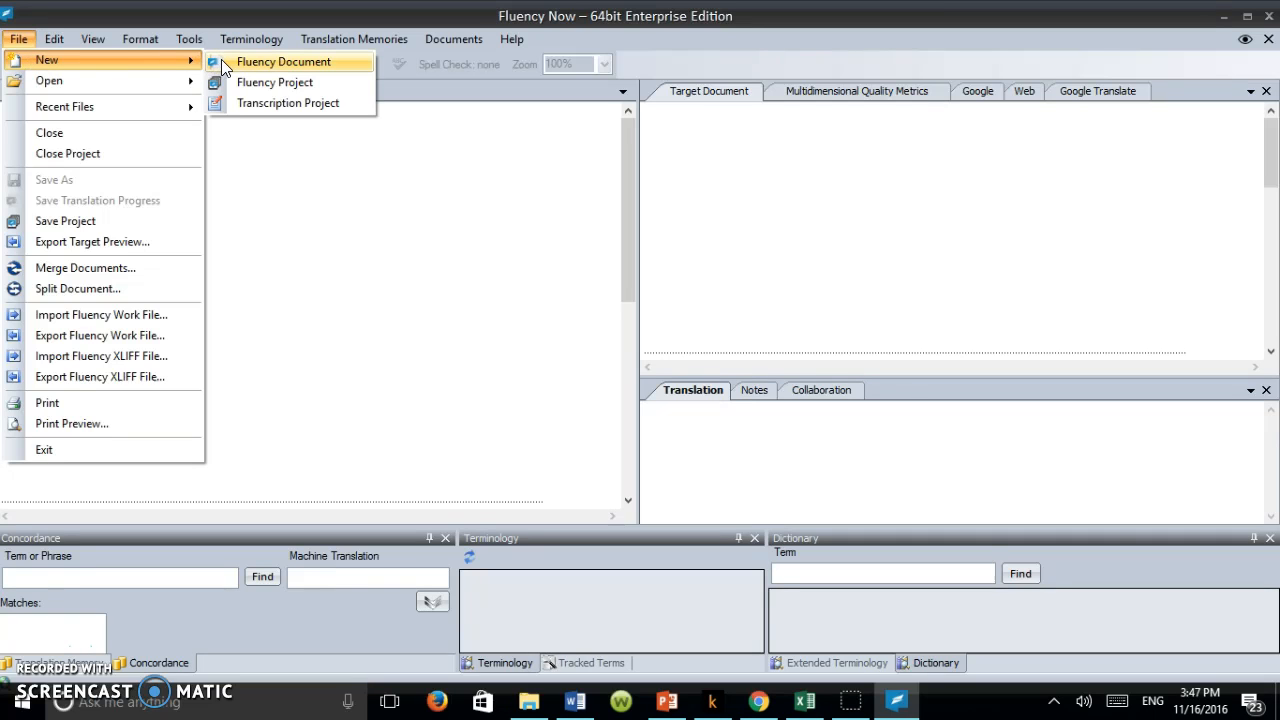
Step: Start a Fluency project named "Sample html" without saving the open one, and add the "Cómo proponer una historia - Radio Ambulante" HTML file
{"action": "left_click", "coordinate": [237, 82]}
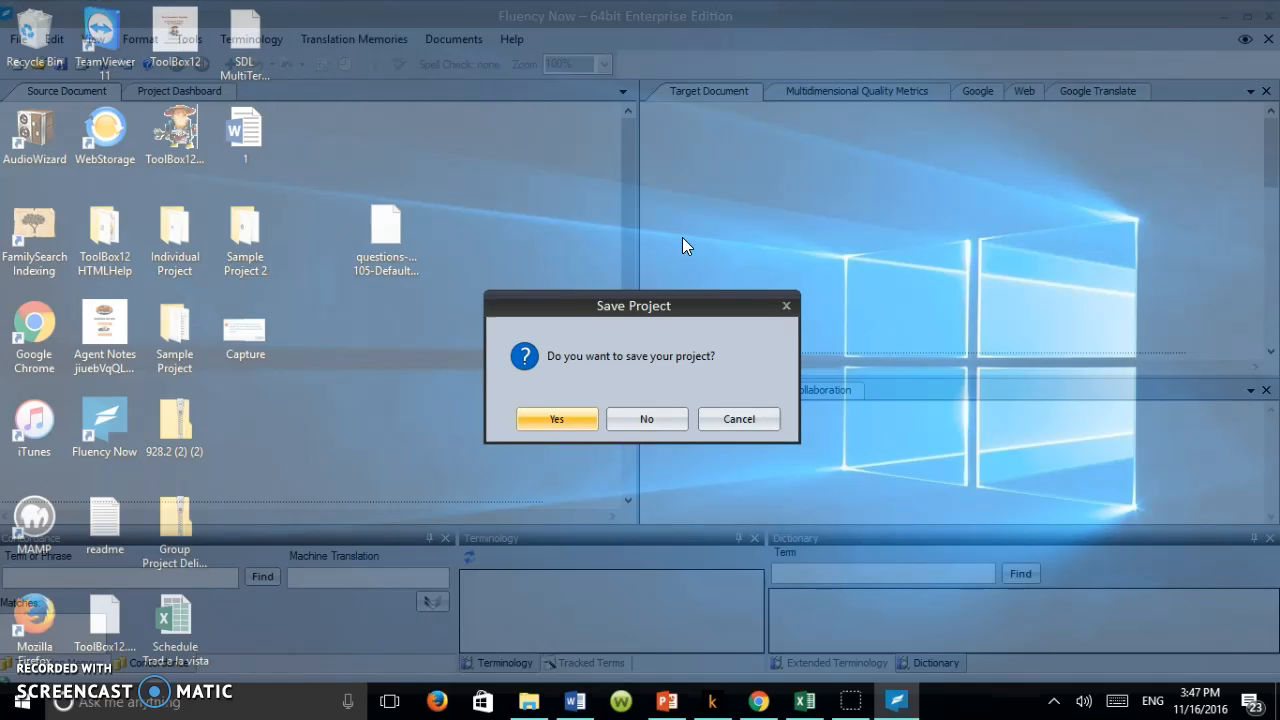
{"action": "left_click", "coordinate": [664, 418]}
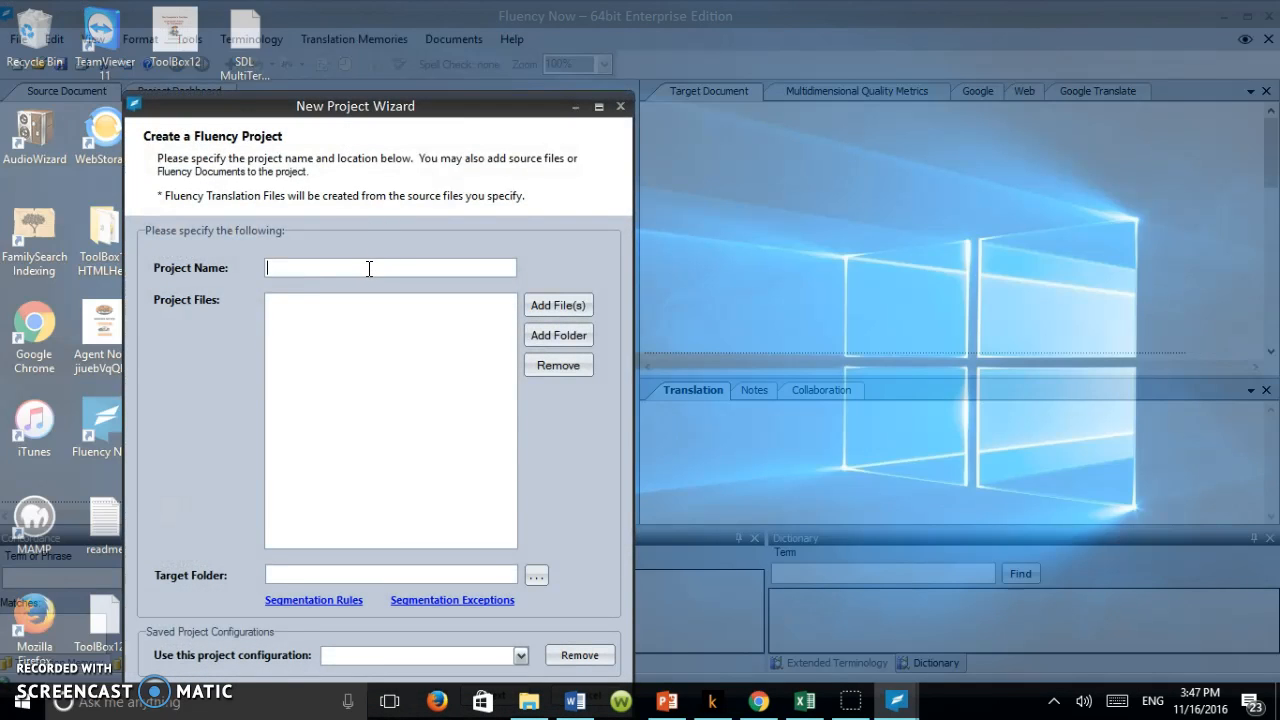
{"action": "type", "text": "Sample html"}
{"action": "left_click", "coordinate": [572, 308]}
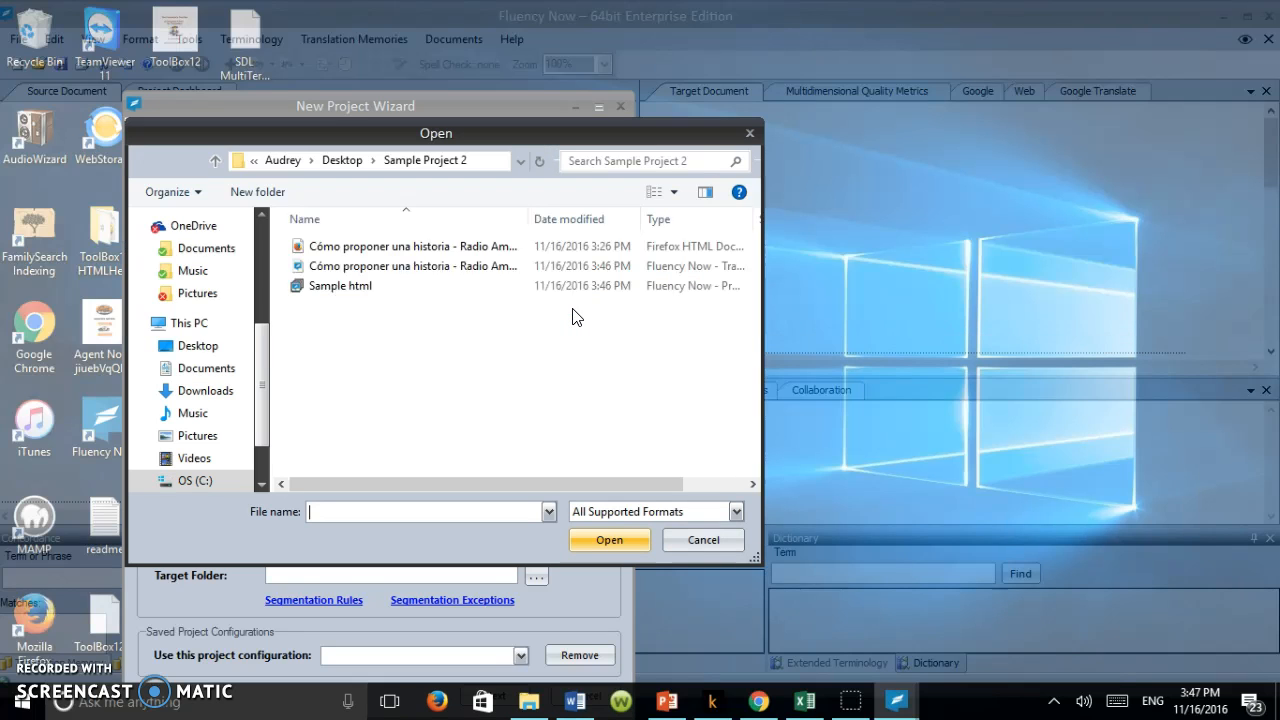
{"action": "double_click", "coordinate": [370, 244]}
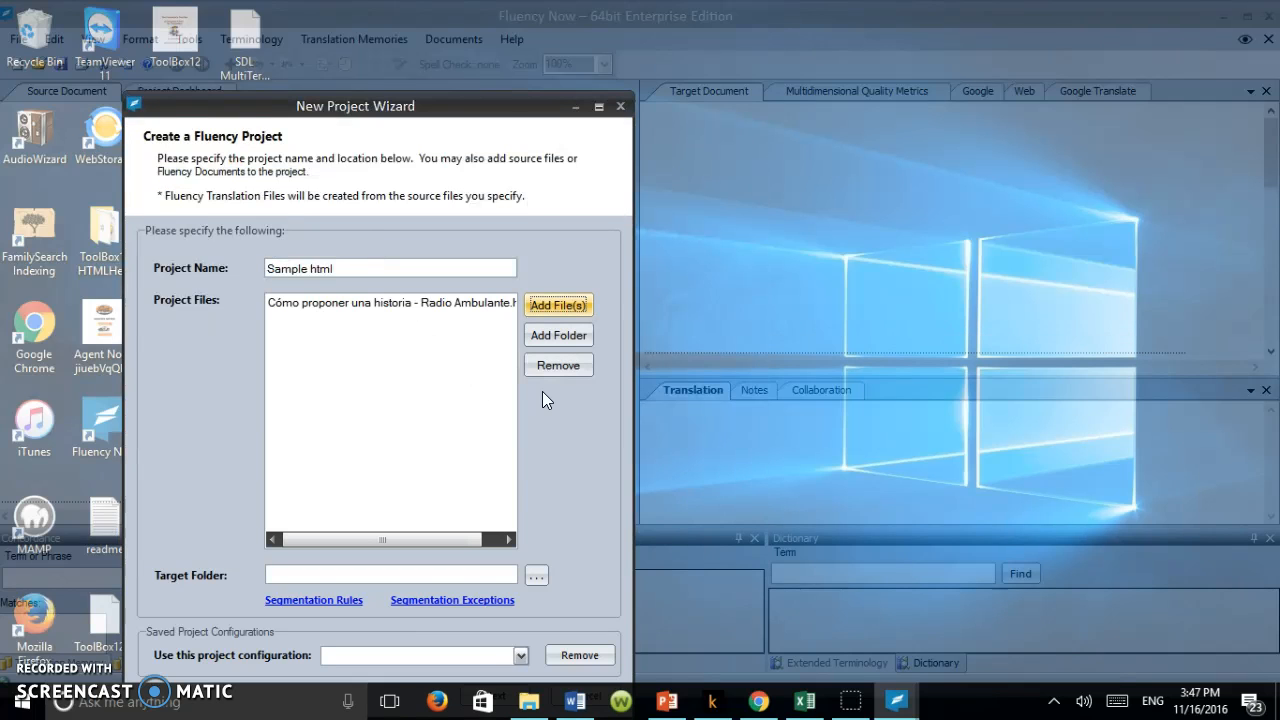
Step: Set the project's target folder to Sample Project 2 on the desktop and continue to the translation parameters
{"action": "left_click", "coordinate": [537, 577]}
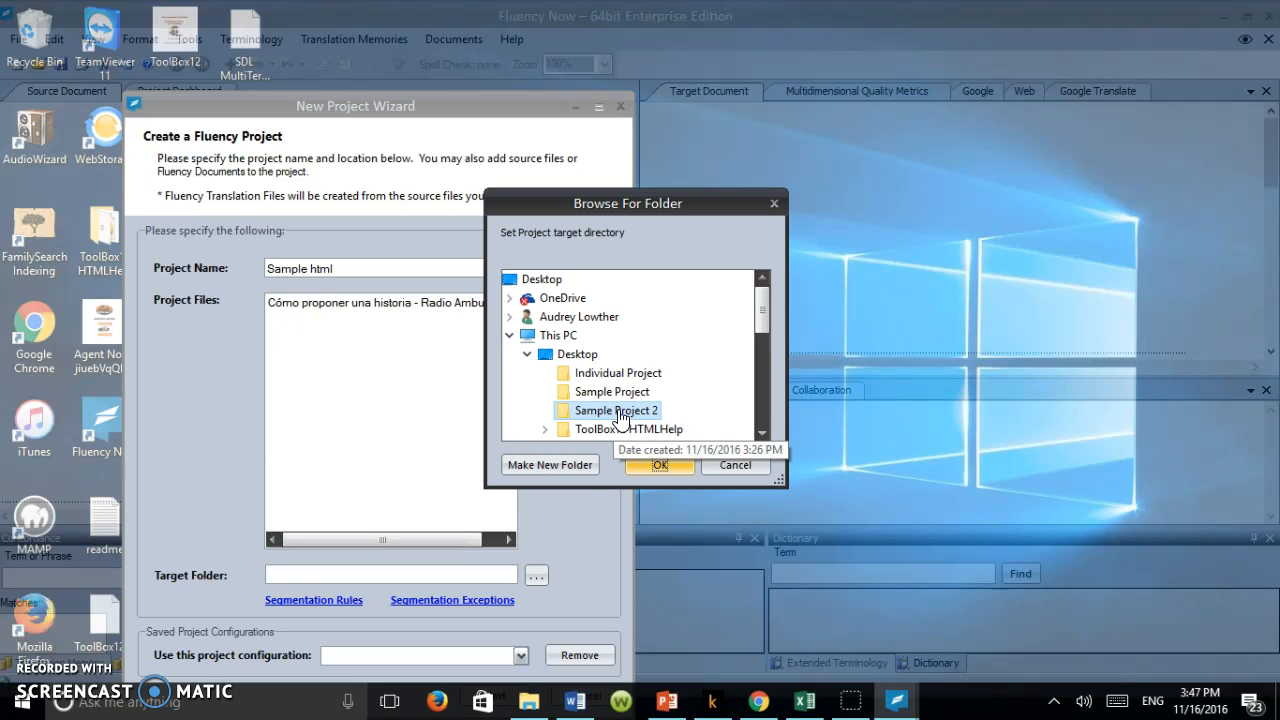
{"action": "left_click", "coordinate": [648, 469]}
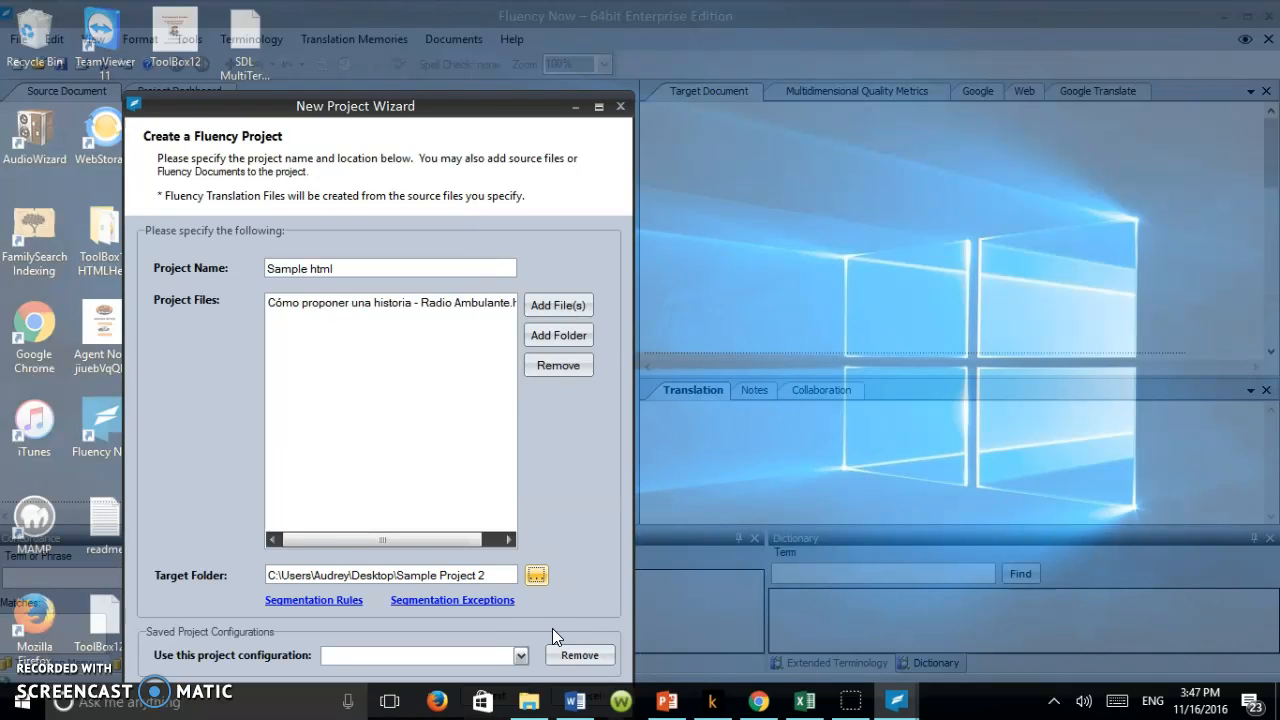
{"action": "left_click_drag", "start_coordinate": [458, 104], "coordinate": [465, 38]}
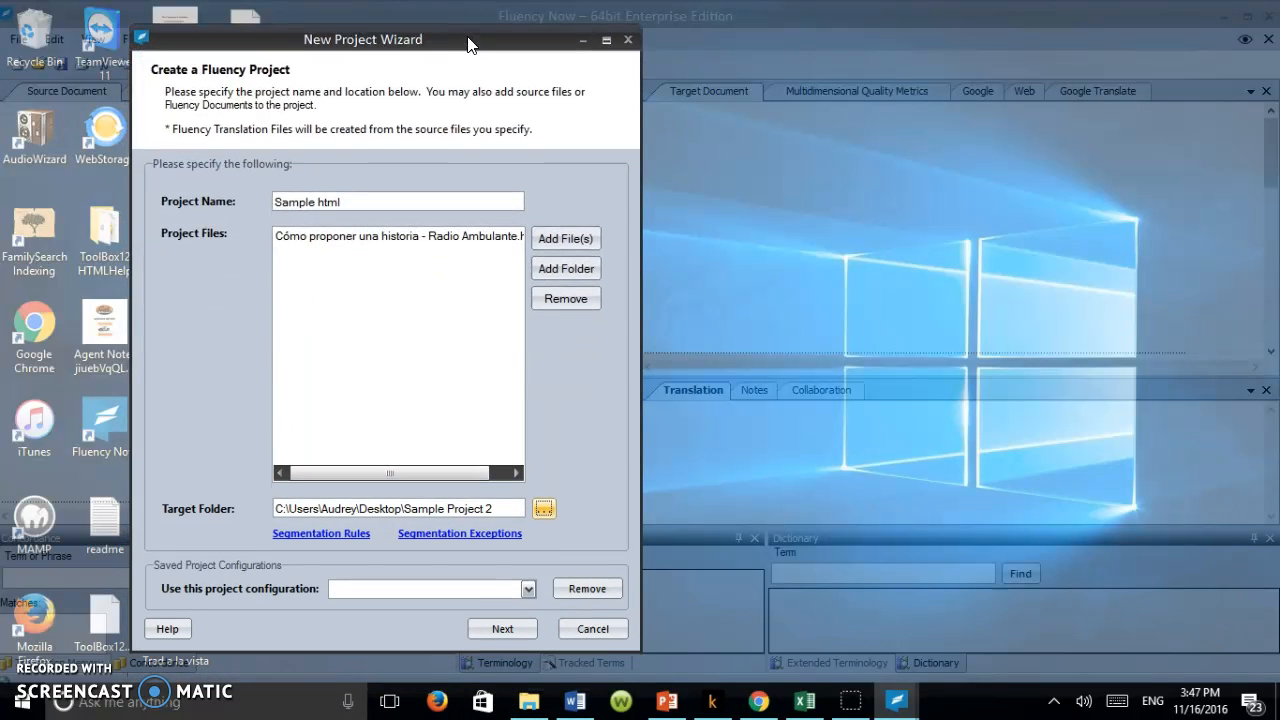
{"action": "left_click", "coordinate": [519, 629]}
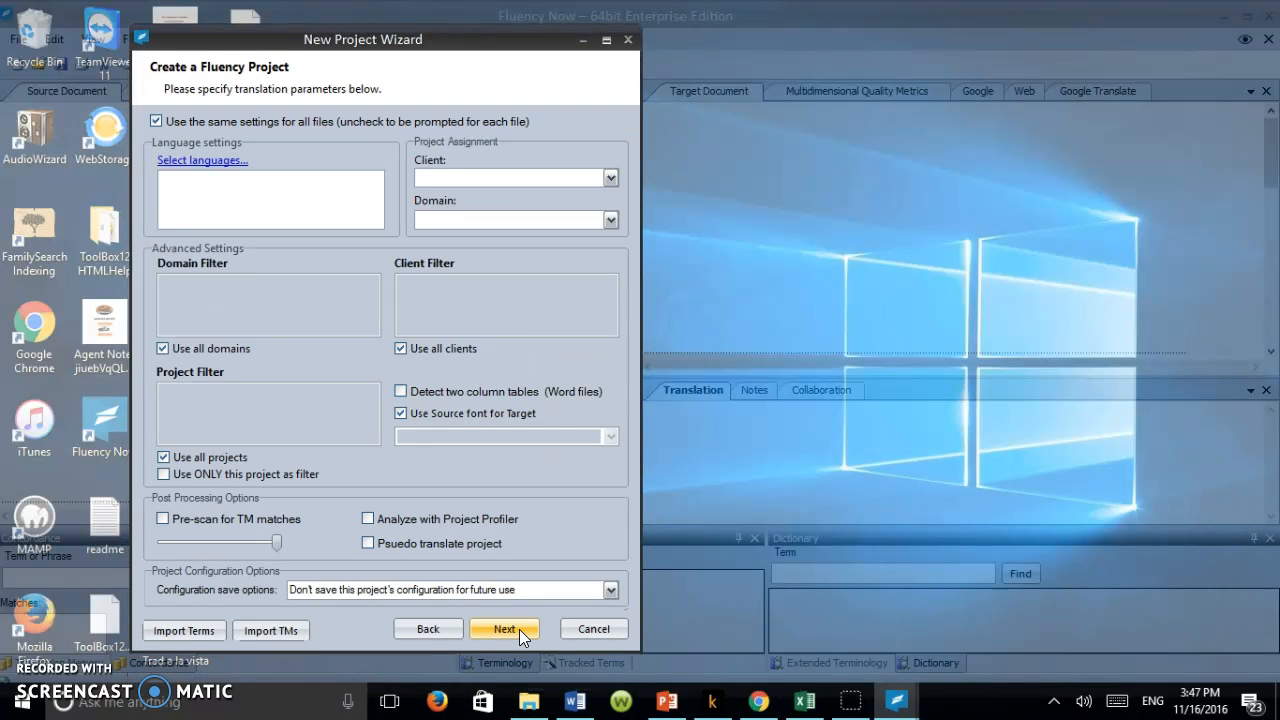
Step: Add the language pair Spanish (Mexico) to English (United States) to the project
{"action": "left_click", "coordinate": [202, 161]}
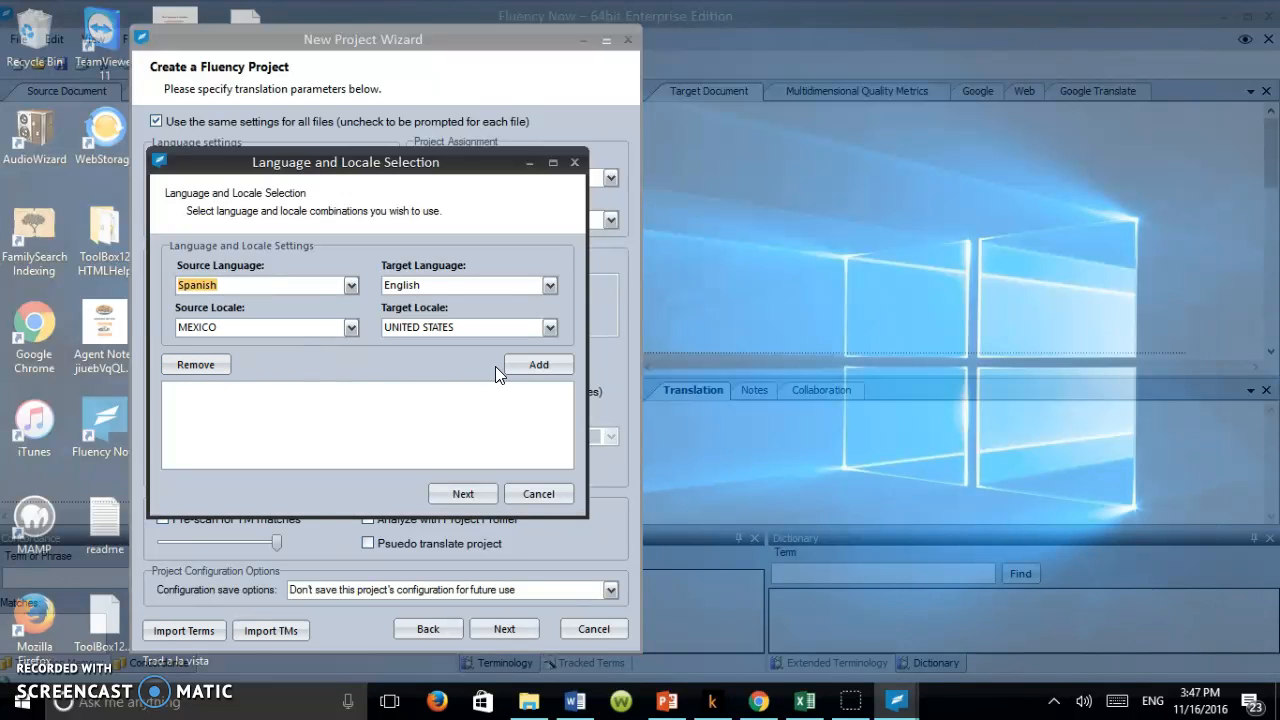
{"action": "left_click", "coordinate": [528, 367]}
{"action": "left_click", "coordinate": [475, 490]}
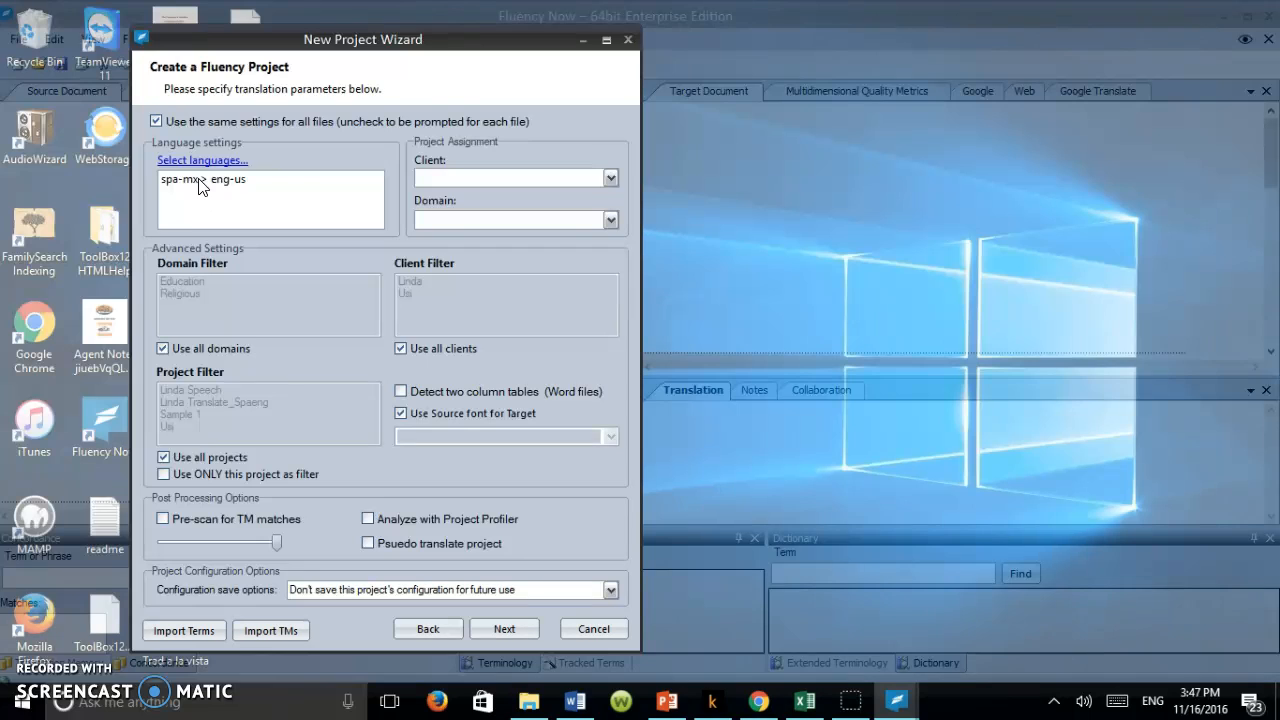
Step: Assign the client Usi and the domain Education to the project, and finish creating it
{"action": "left_click", "coordinate": [526, 174]}
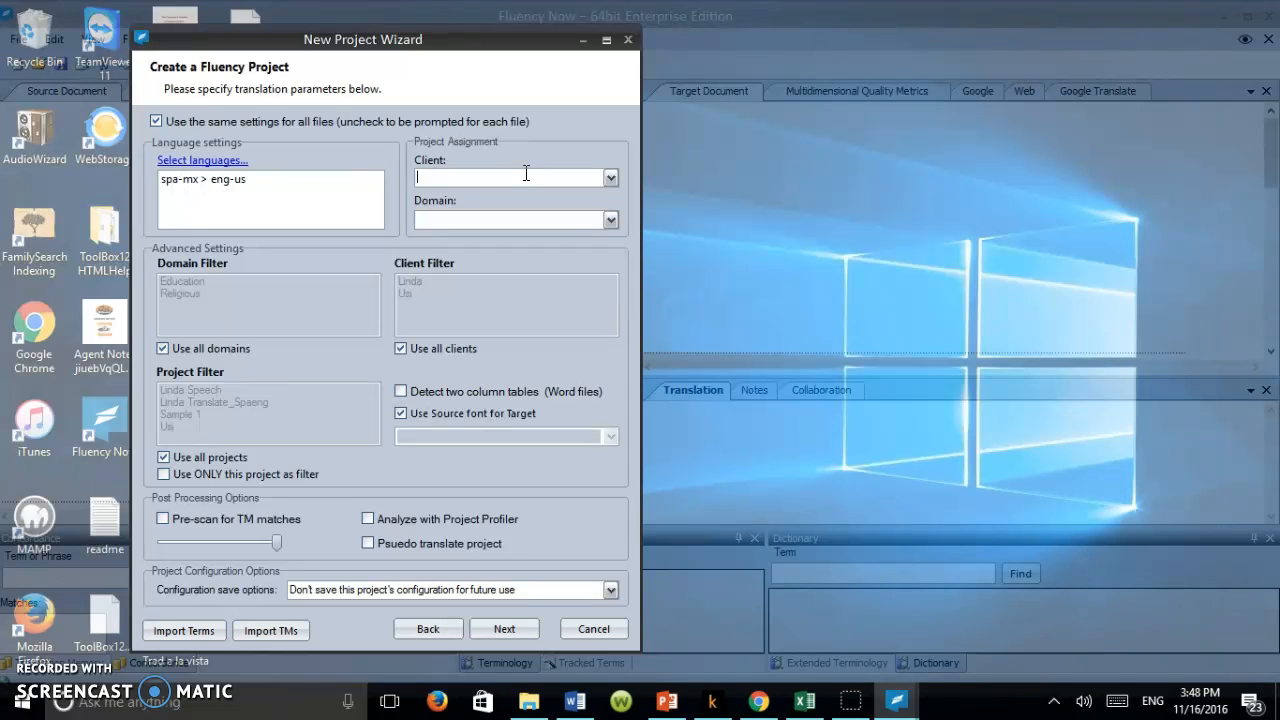
{"action": "left_click", "coordinate": [609, 178]}
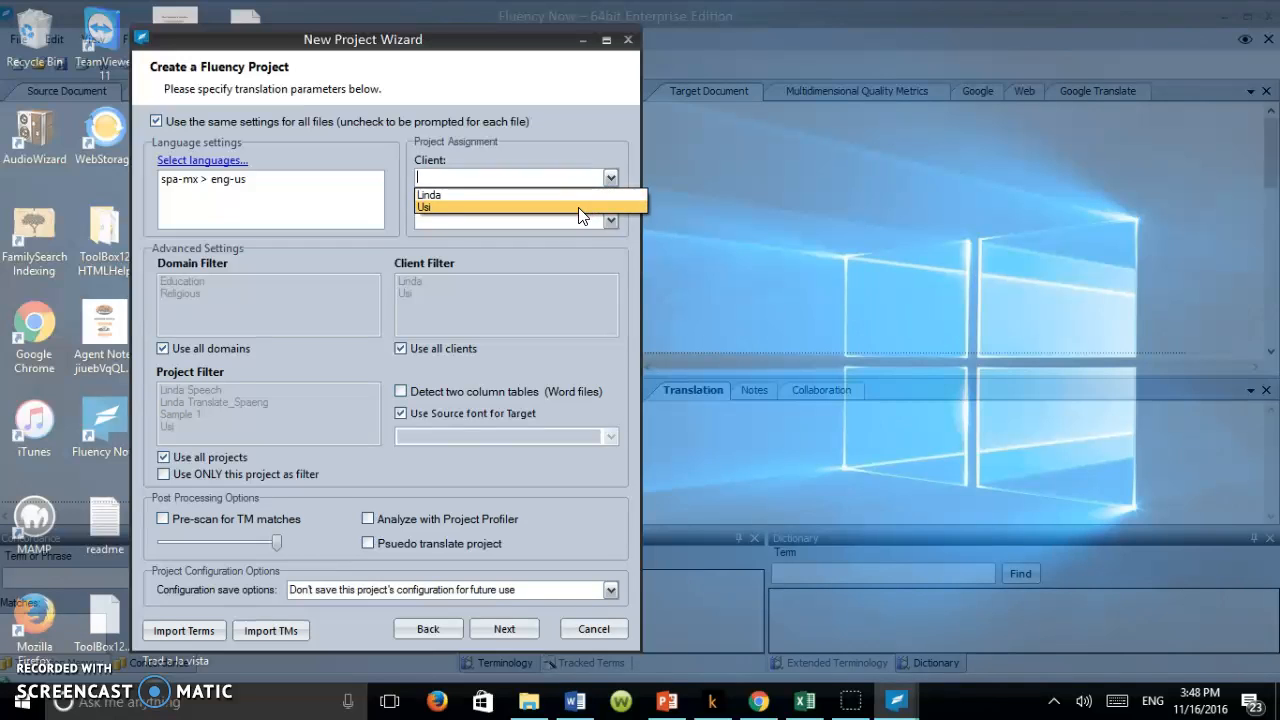
{"action": "left_click", "coordinate": [582, 207]}
{"action": "left_click", "coordinate": [612, 219]}
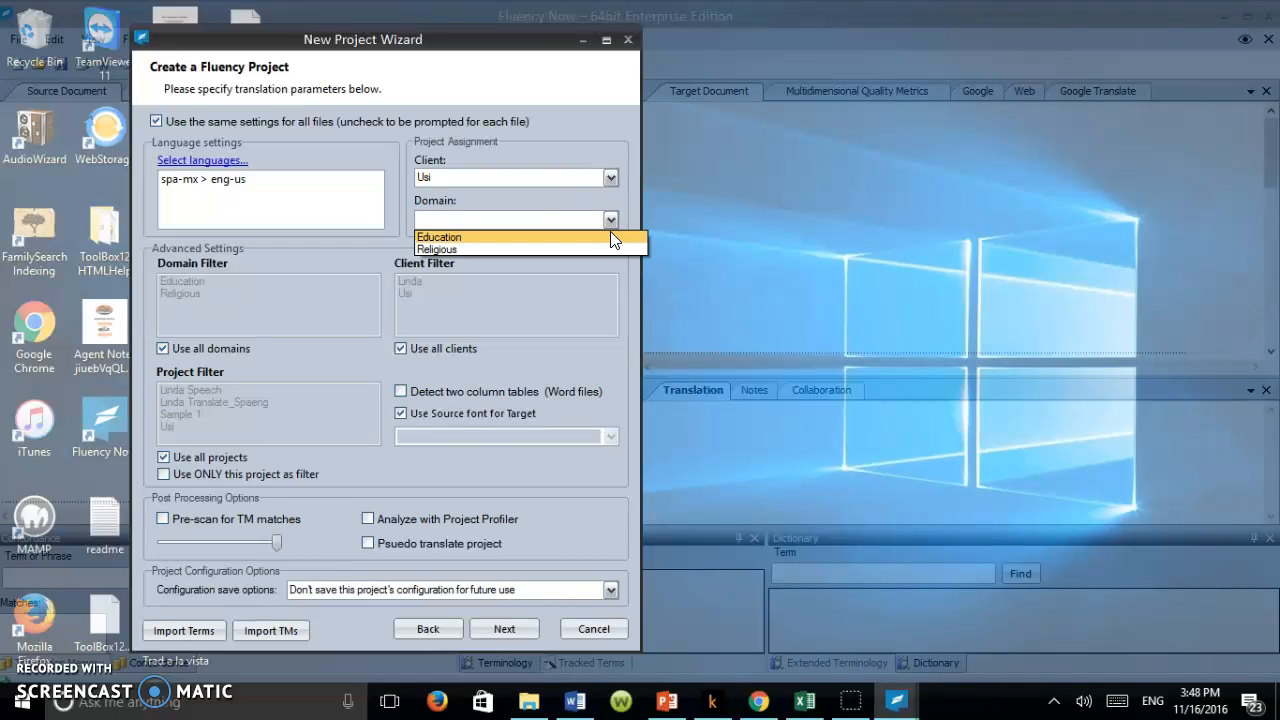
{"action": "left_click", "coordinate": [609, 237]}
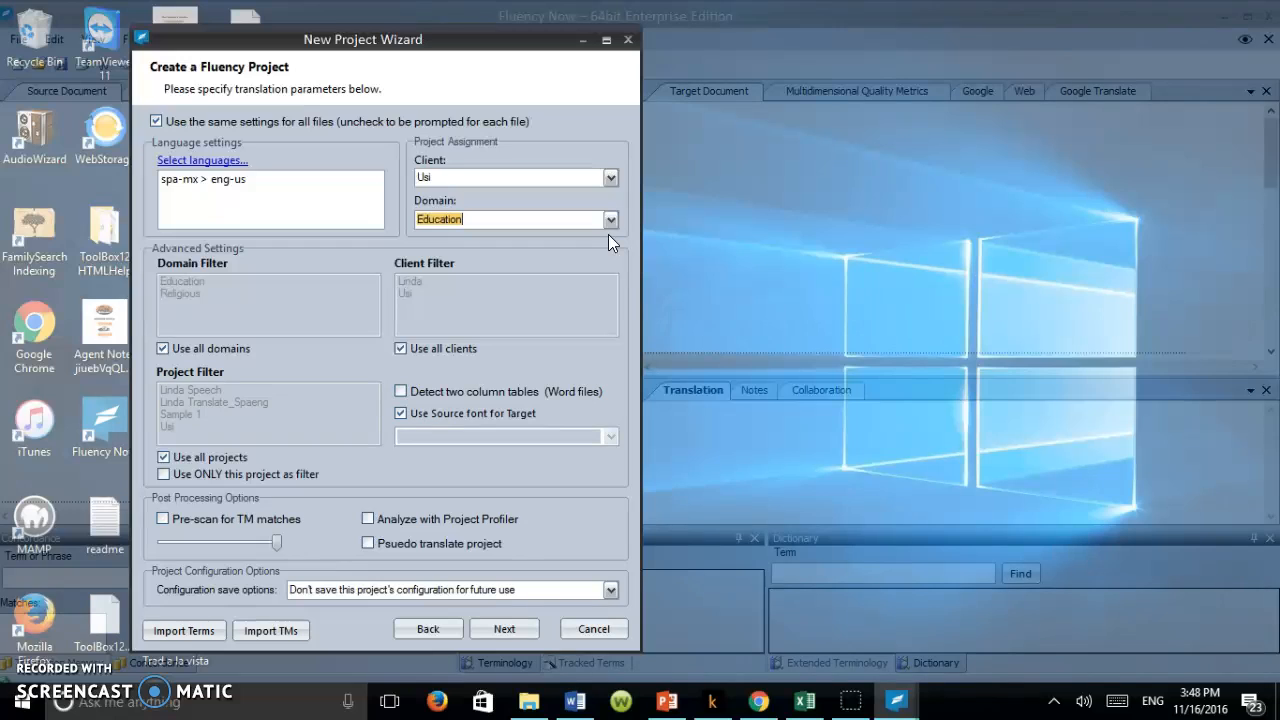
{"action": "left_click", "coordinate": [506, 626]}
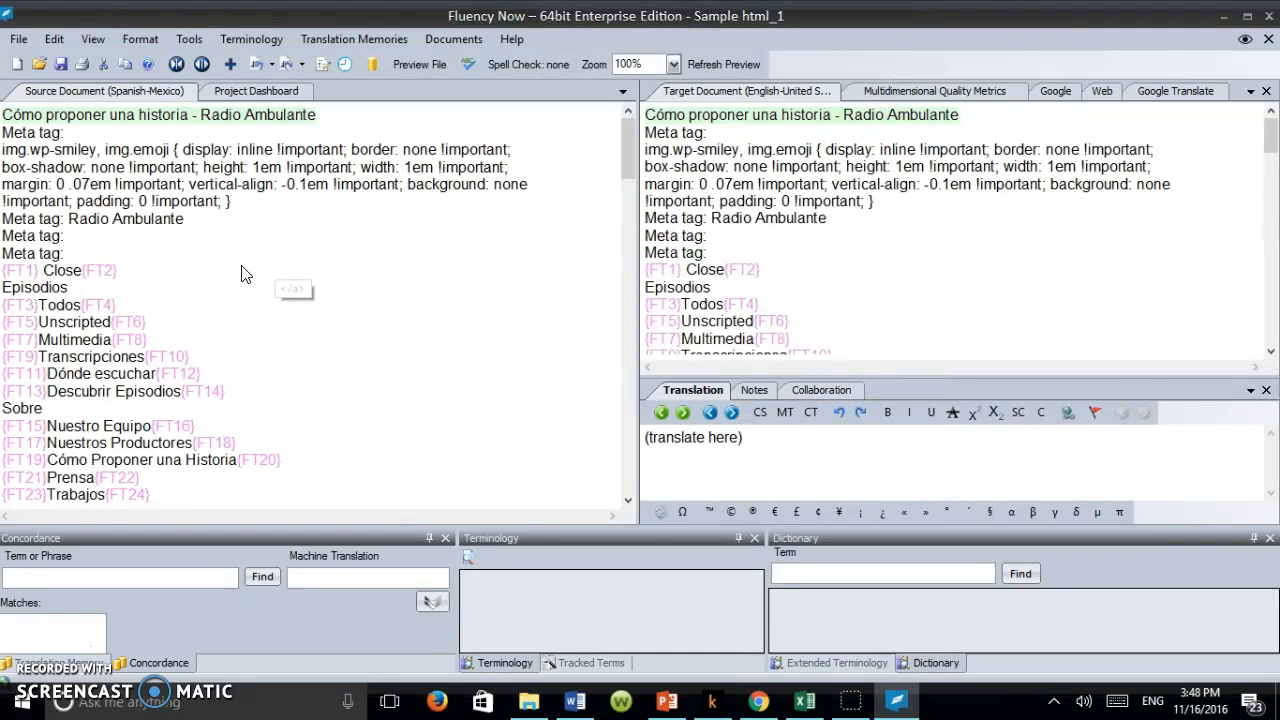
Step: Remove the placeholder text from the title segment's translation and copy the source segment into it
{"action": "left_click_drag", "start_coordinate": [627, 157], "coordinate": [631, 199]}
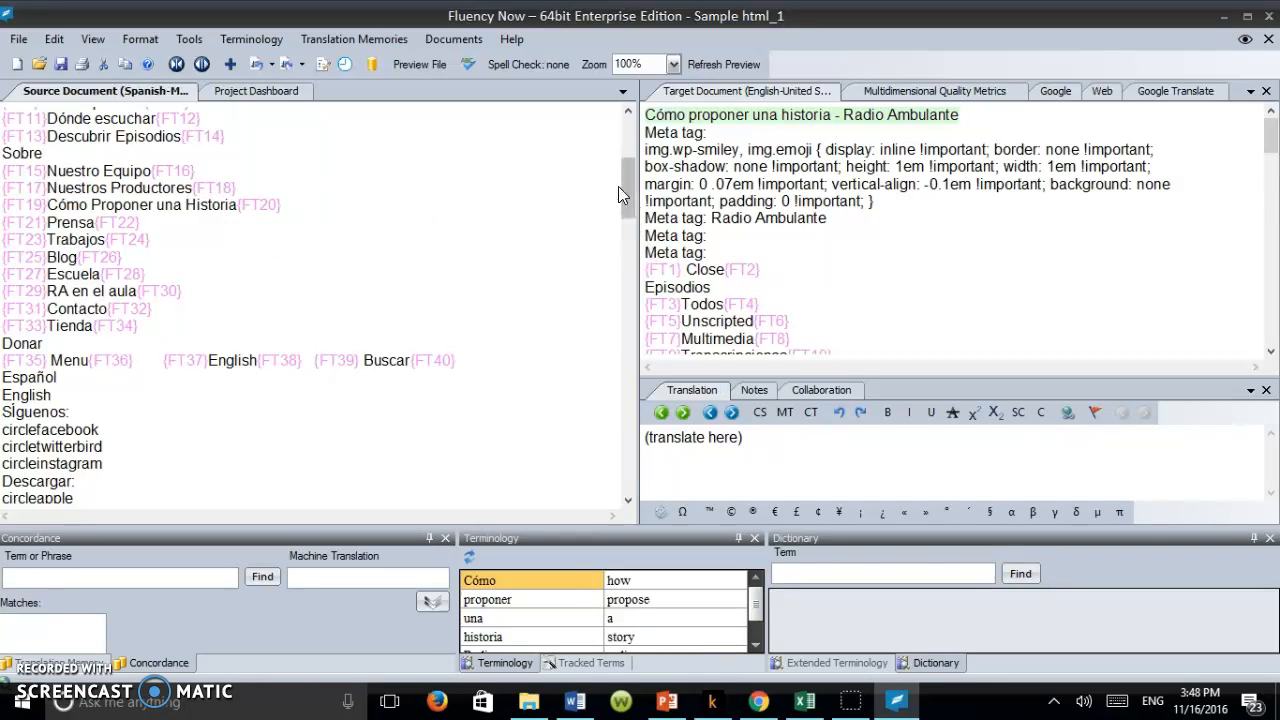
{"action": "left_click_drag", "start_coordinate": [626, 187], "coordinate": [636, 128]}
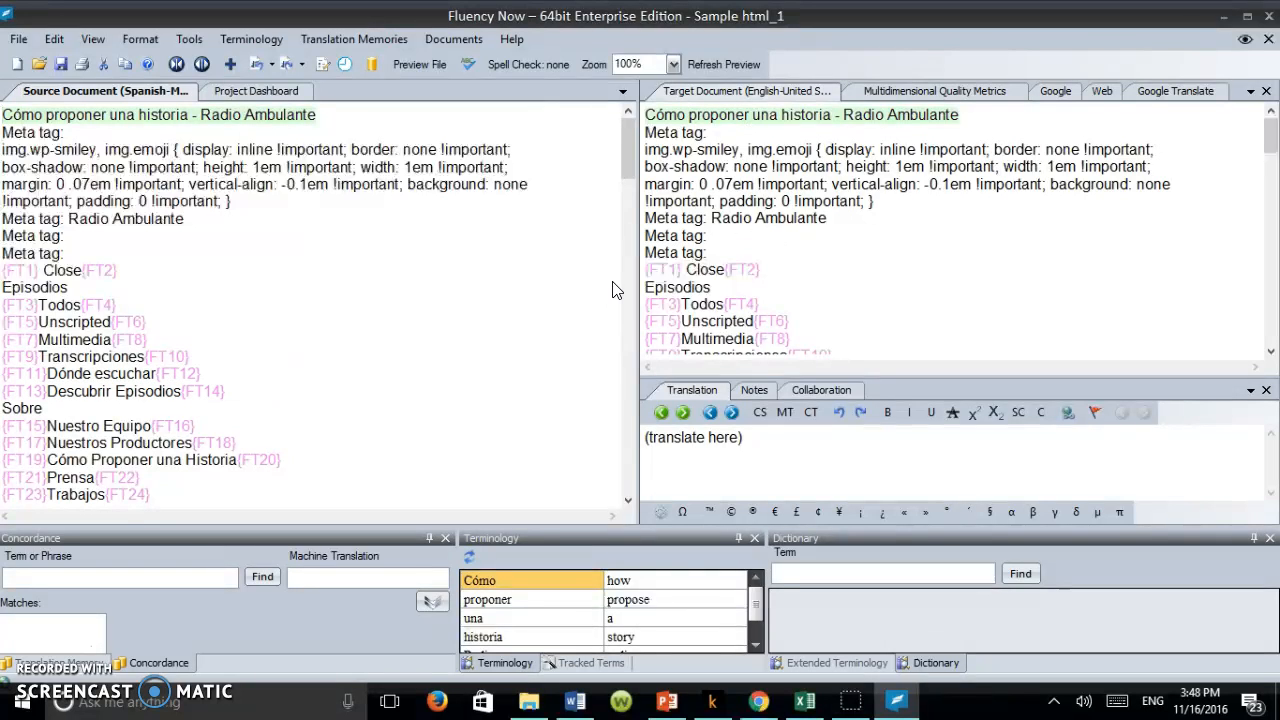
{"action": "left_click_drag", "start_coordinate": [709, 439], "coordinate": [698, 438]}
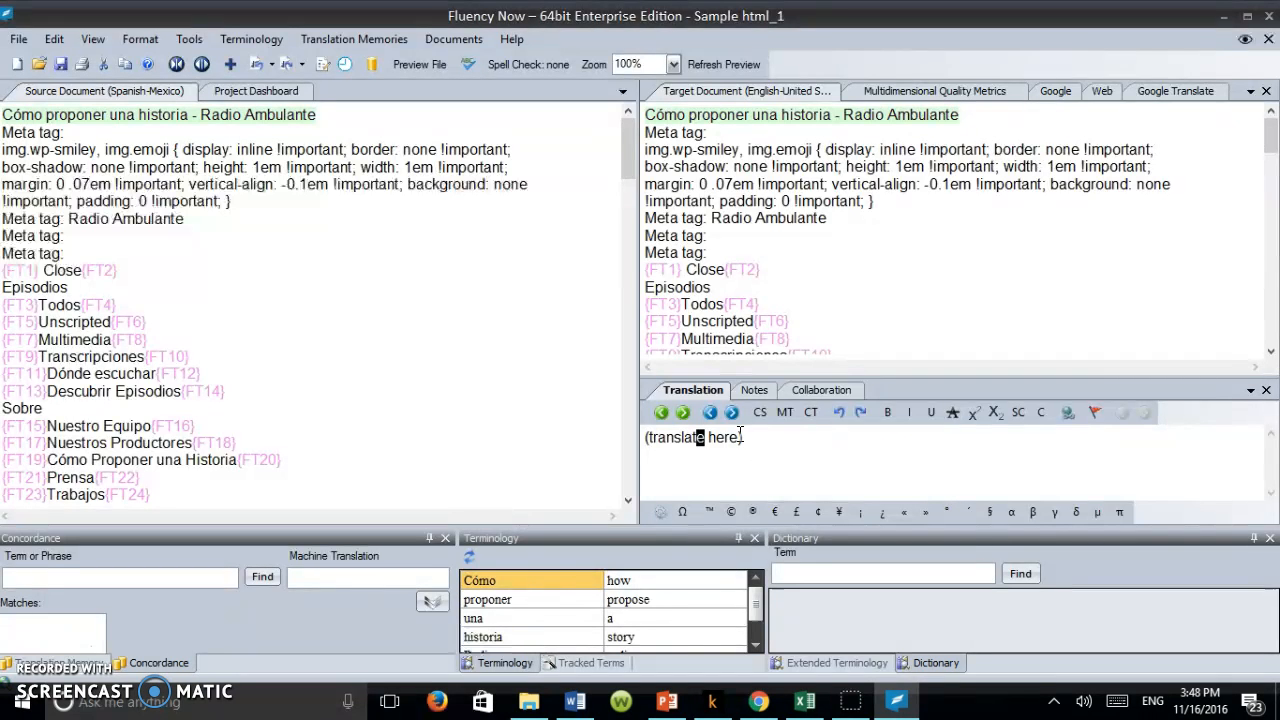
{"action": "left_click_drag", "start_coordinate": [752, 436], "coordinate": [630, 445]}
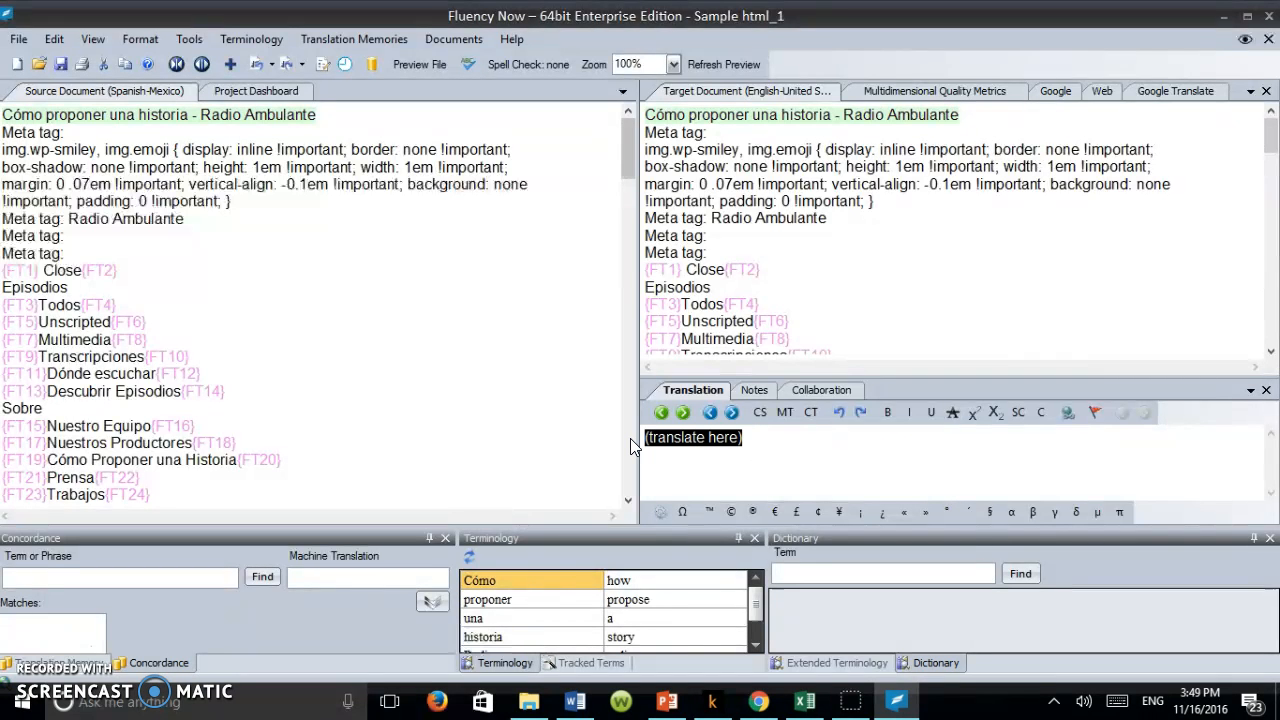
{"action": "key", "text": "BackSpace"}
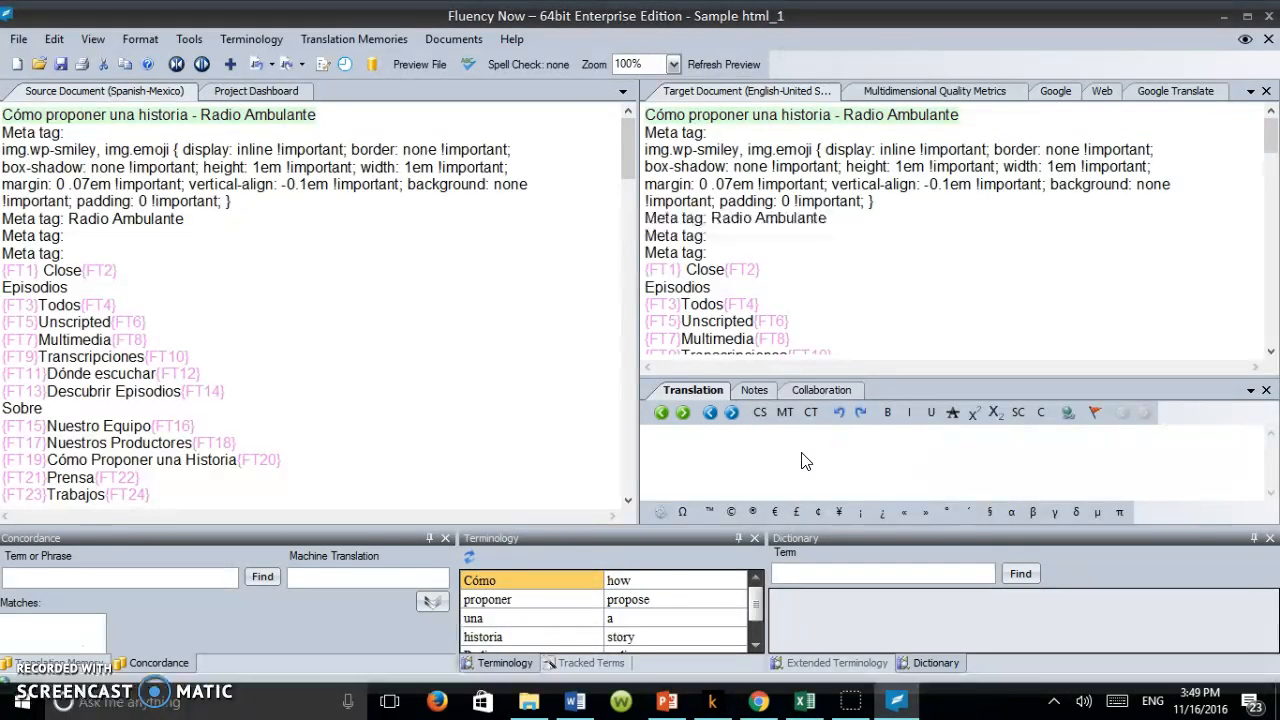
{"action": "left_click", "coordinate": [756, 420]}
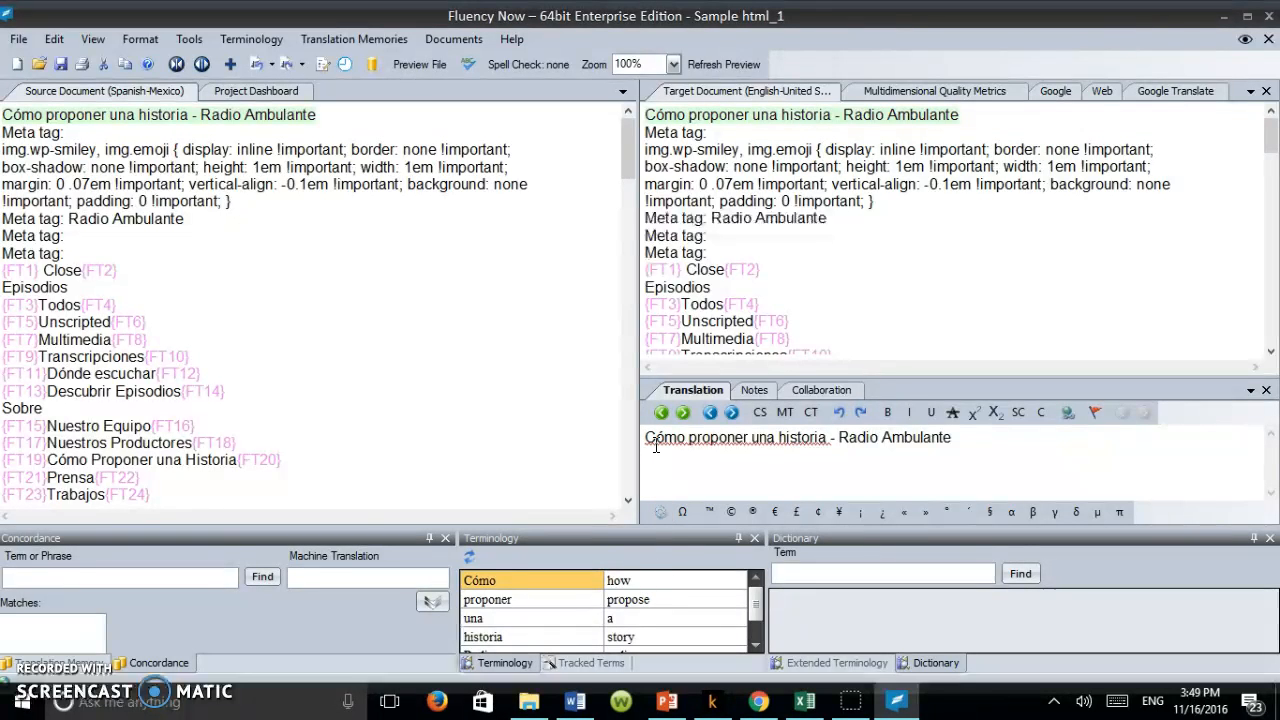
Step: Replace "Cómo proponer una historia" with "How to pitch a story" in the title segment's translation
{"action": "left_click_drag", "start_coordinate": [647, 437], "coordinate": [829, 440]}
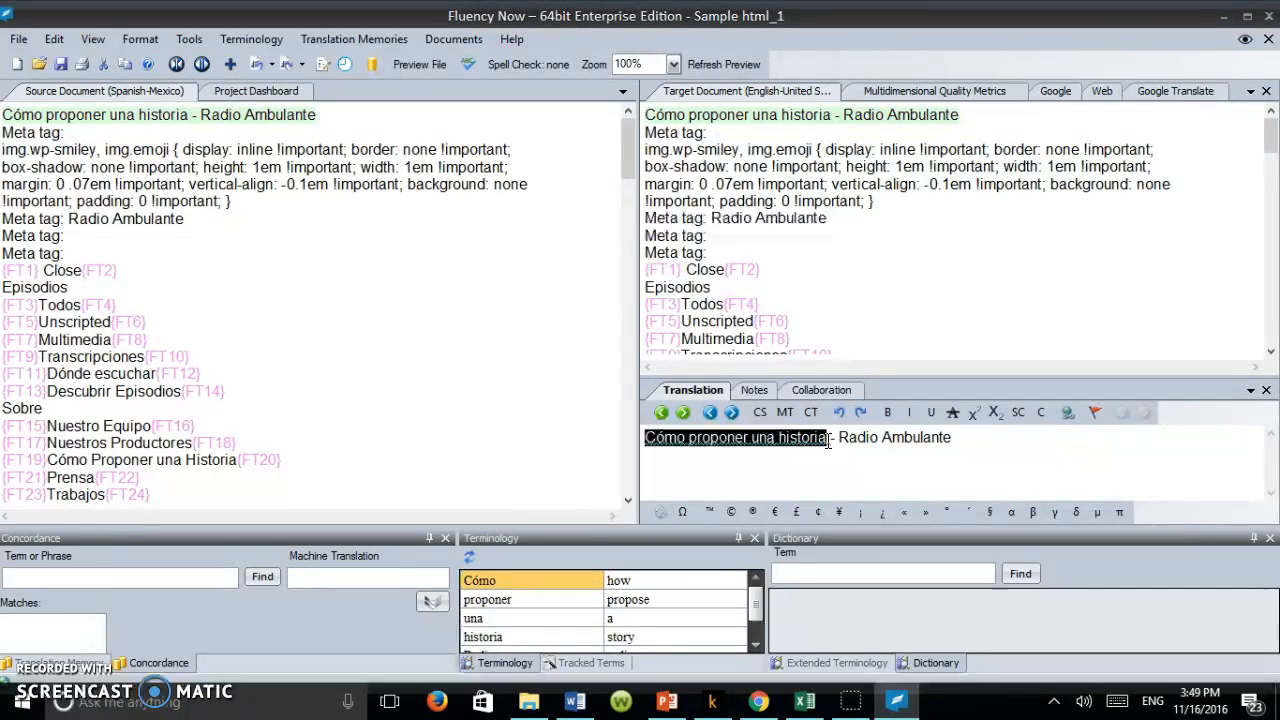
{"action": "type", "text": "How to pitch a story"}
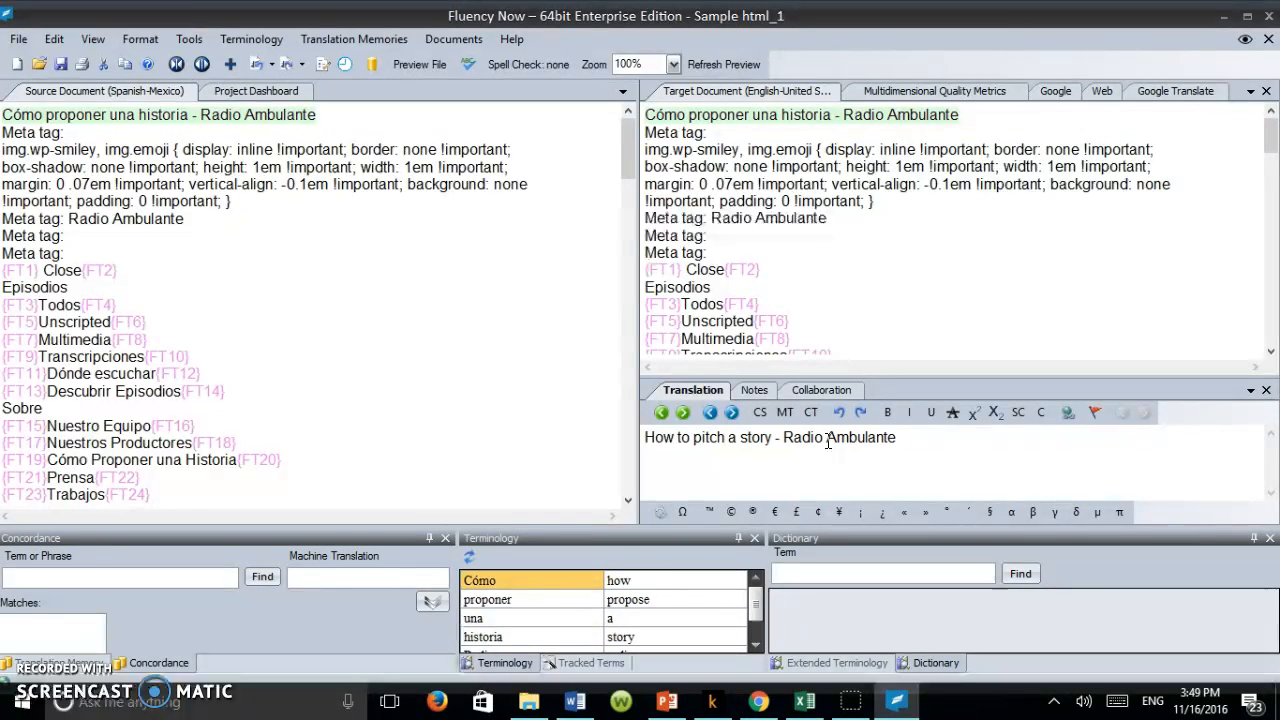
Step: Rewrite the translated title in title case as "How to Pitch a Story", keeping "- Radio Ambulante" after it
{"action": "key", "text": "BackSpace"}
{"action": "key", "text": "BackSpace"}
{"action": "key", "text": "BackSpace"}
{"action": "key", "text": "BackSpace"}
{"action": "key", "text": "BackSpace"}
{"action": "key", "text": "BackSpace"}
{"action": "key", "text": "BackSpace"}
{"action": "key", "text": "BackSpace"}
{"action": "key", "text": "BackSpace"}
{"action": "key", "text": "BackSpace"}
{"action": "key", "text": "BackSpace"}
{"action": "key", "text": "BackSpace"}
{"action": "key", "text": "BackSpace"}
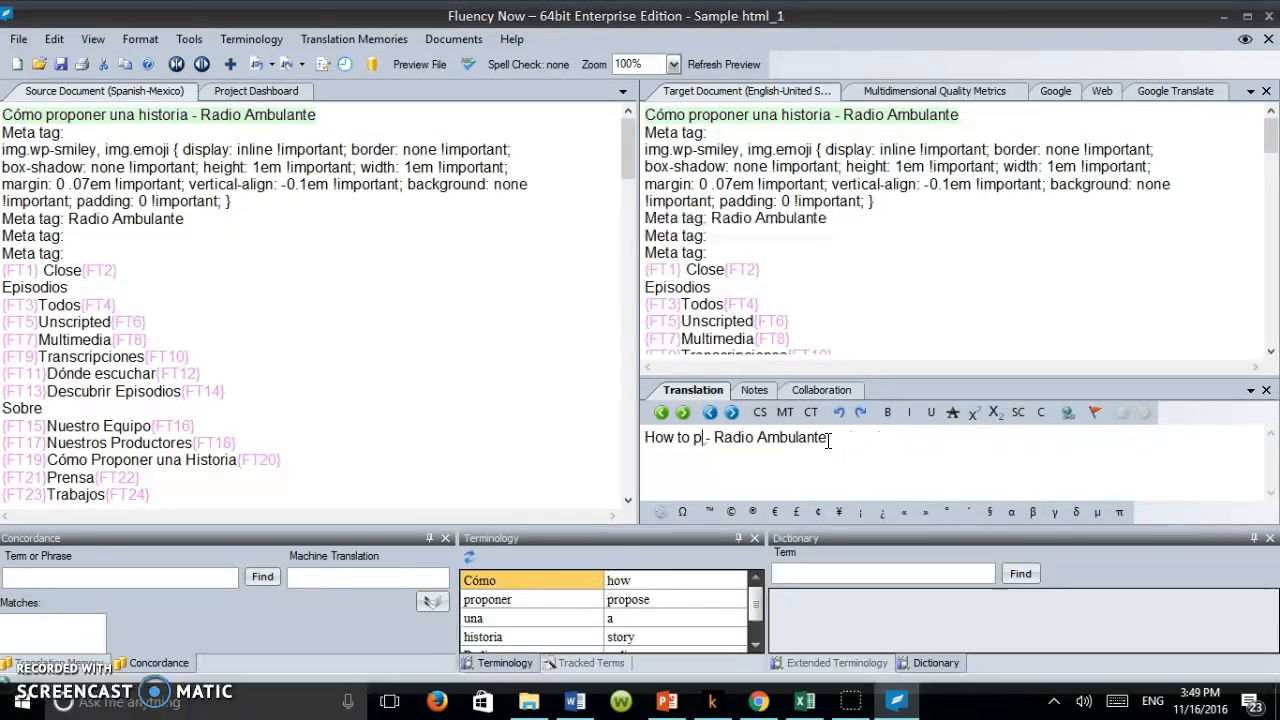
{"action": "type", "text": "Pitch"}
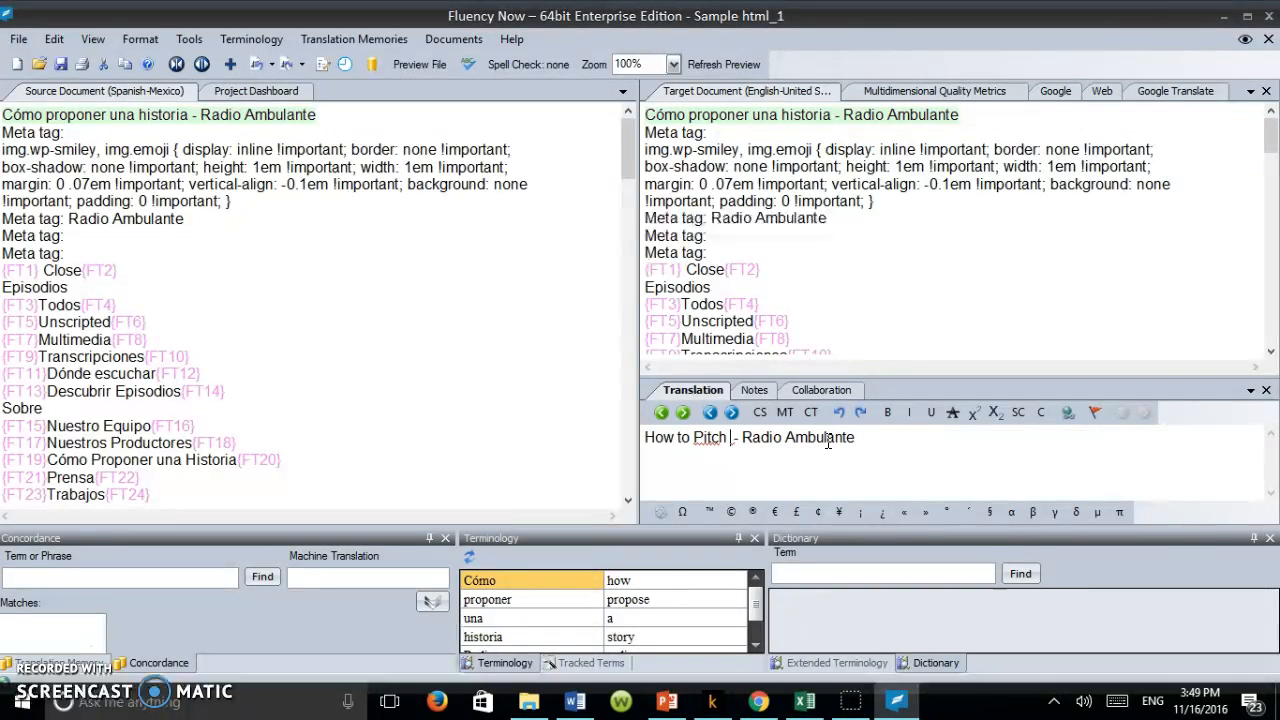
{"action": "type", "text": " a "}
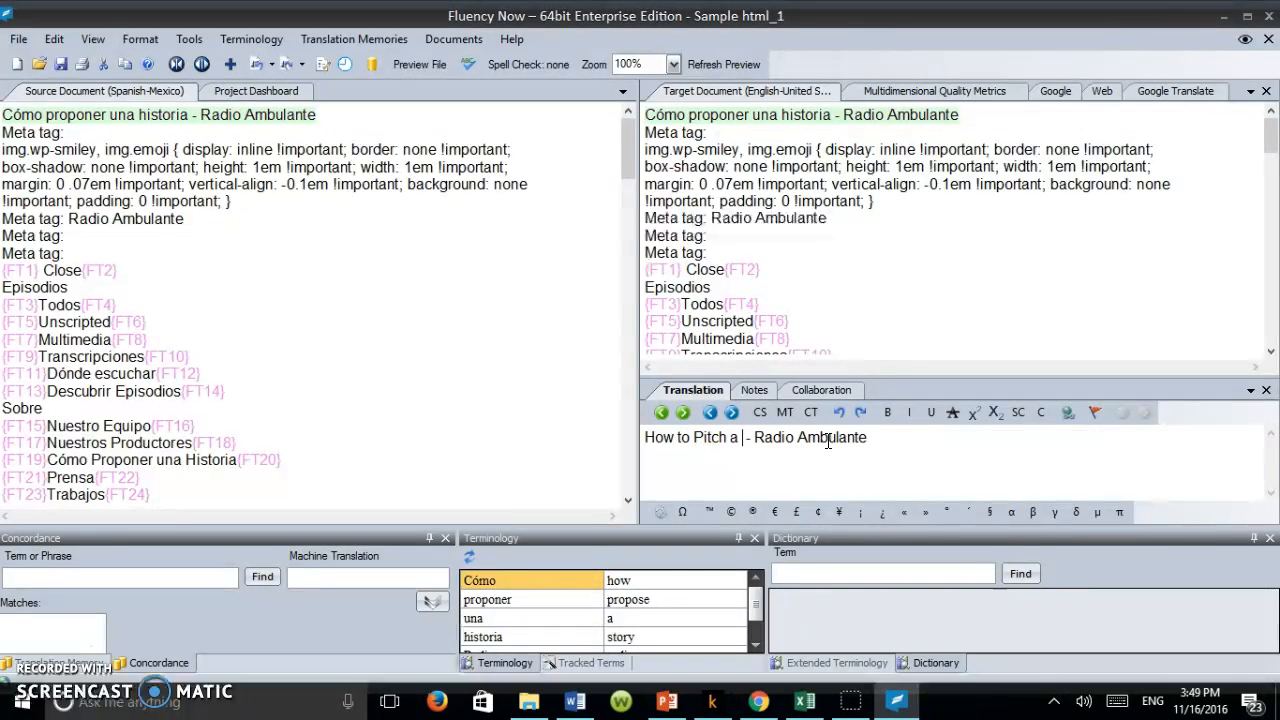
{"action": "type", "text": "Hist"}
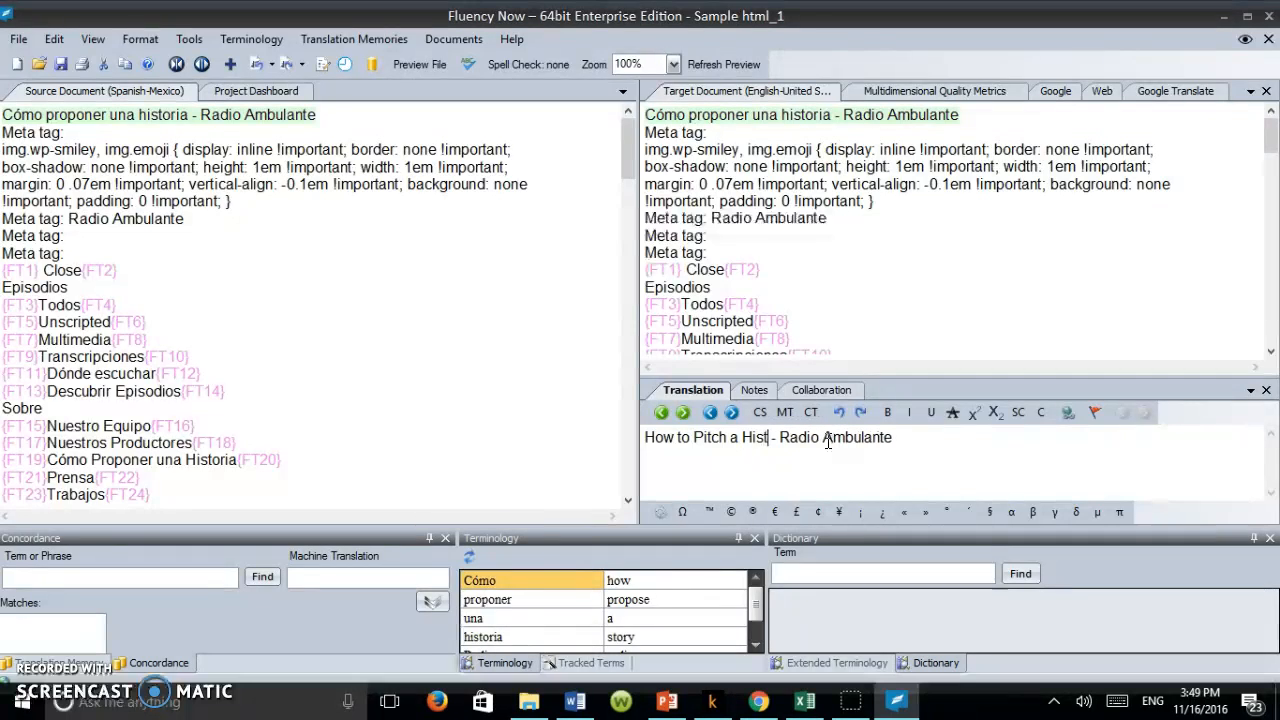
{"action": "key", "text": "BackSpace"}
{"action": "key", "text": "BackSpace"}
{"action": "key", "text": "BackSpace"}
{"action": "key", "text": "BackSpace"}
{"action": "type", "text": "Story"}
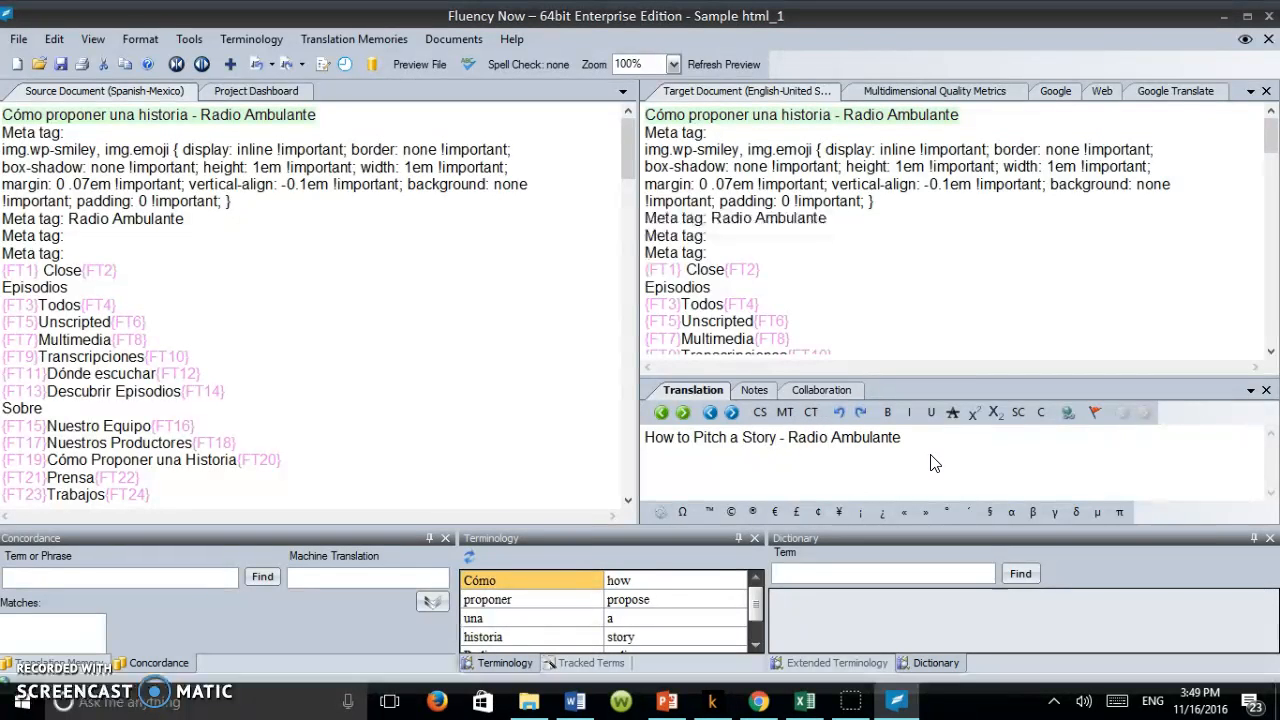
Step: Switch to Chrome to view the original "Cómo proponer una historia" web page, and return to Fluency Now
{"action": "left_click", "coordinate": [765, 704]}
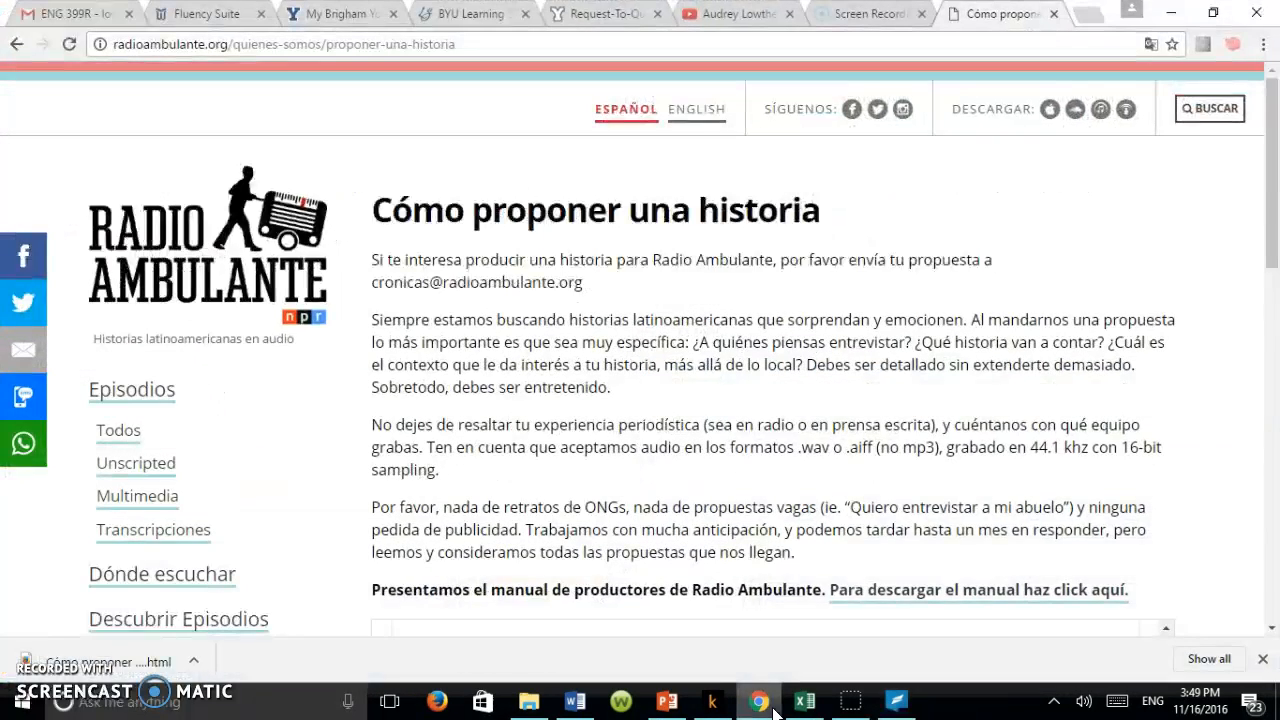
{"action": "scroll", "coordinate": [1277, 218], "scroll_direction": "down", "scroll_amount": 1}
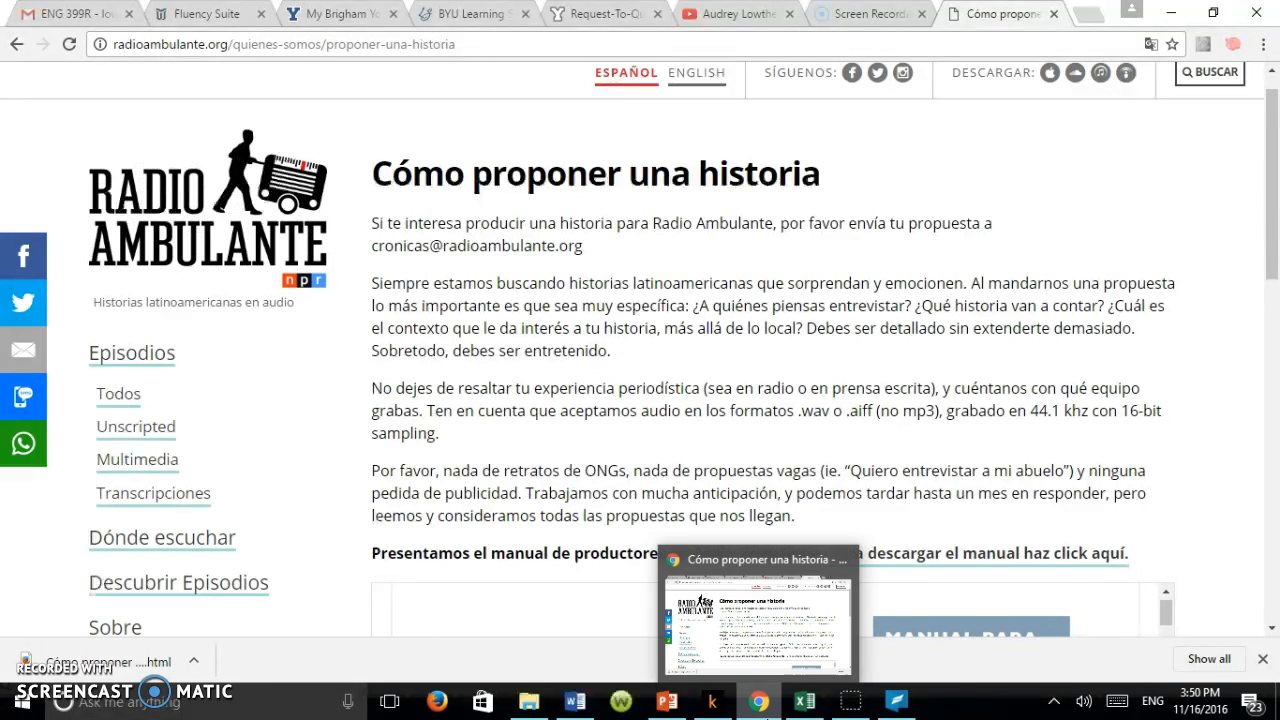
{"action": "left_click", "coordinate": [766, 716]}
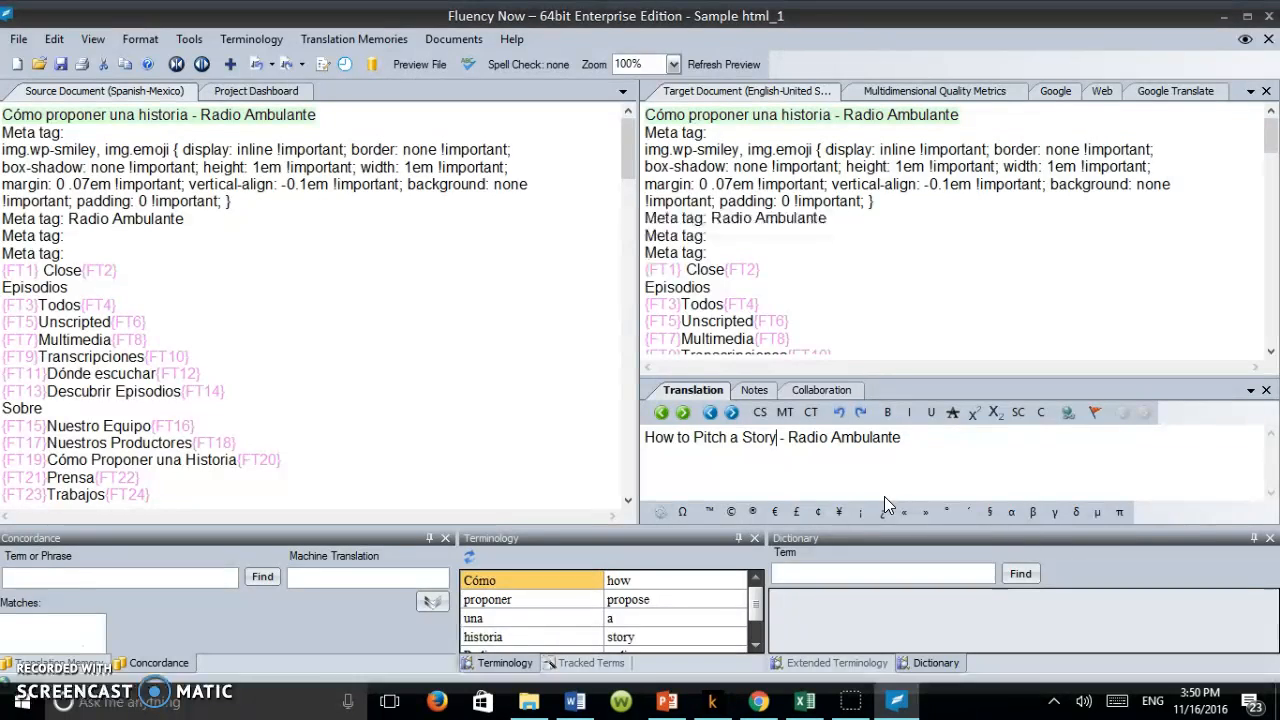
Step: Commit the title translation, and copy the source text into the translations of the img.wp-smiley style segment and the "Radio Ambulante" meta tag
{"action": "key", "text": "ctrl+Down"}
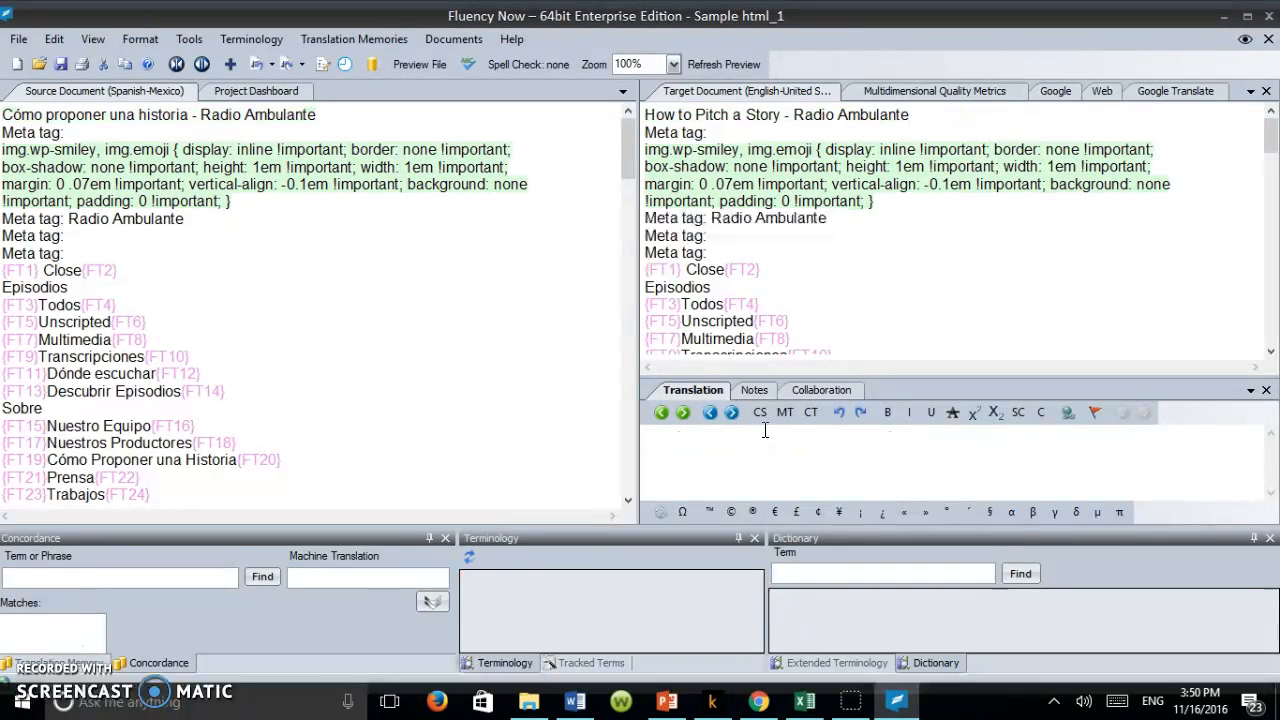
{"action": "left_click", "coordinate": [758, 415]}
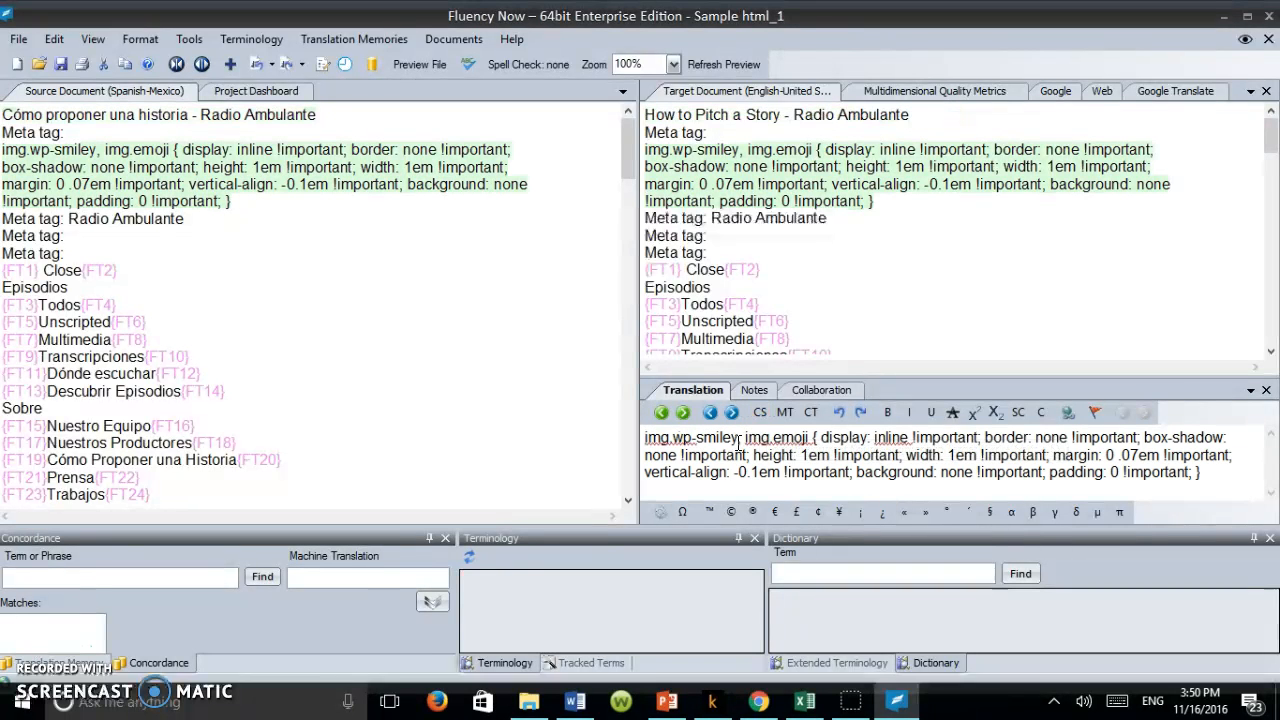
{"action": "key", "text": "ctrl+Down"}
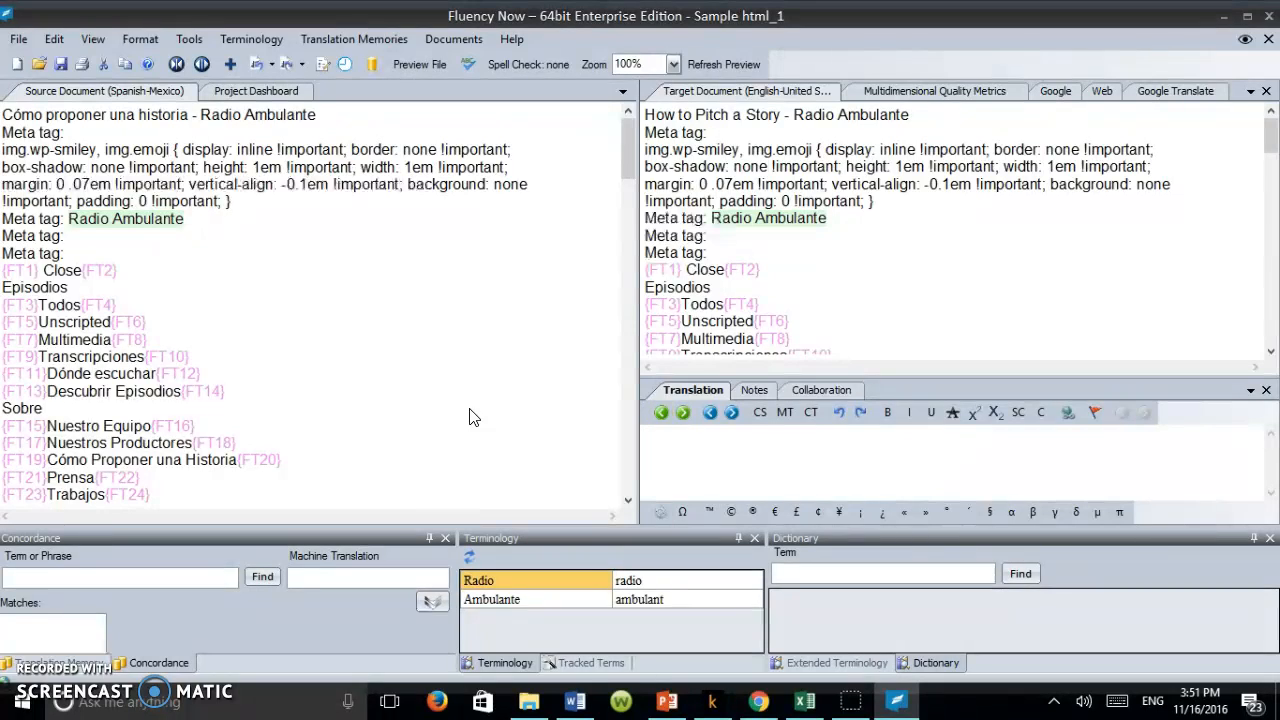
{"action": "left_click", "coordinate": [760, 414]}
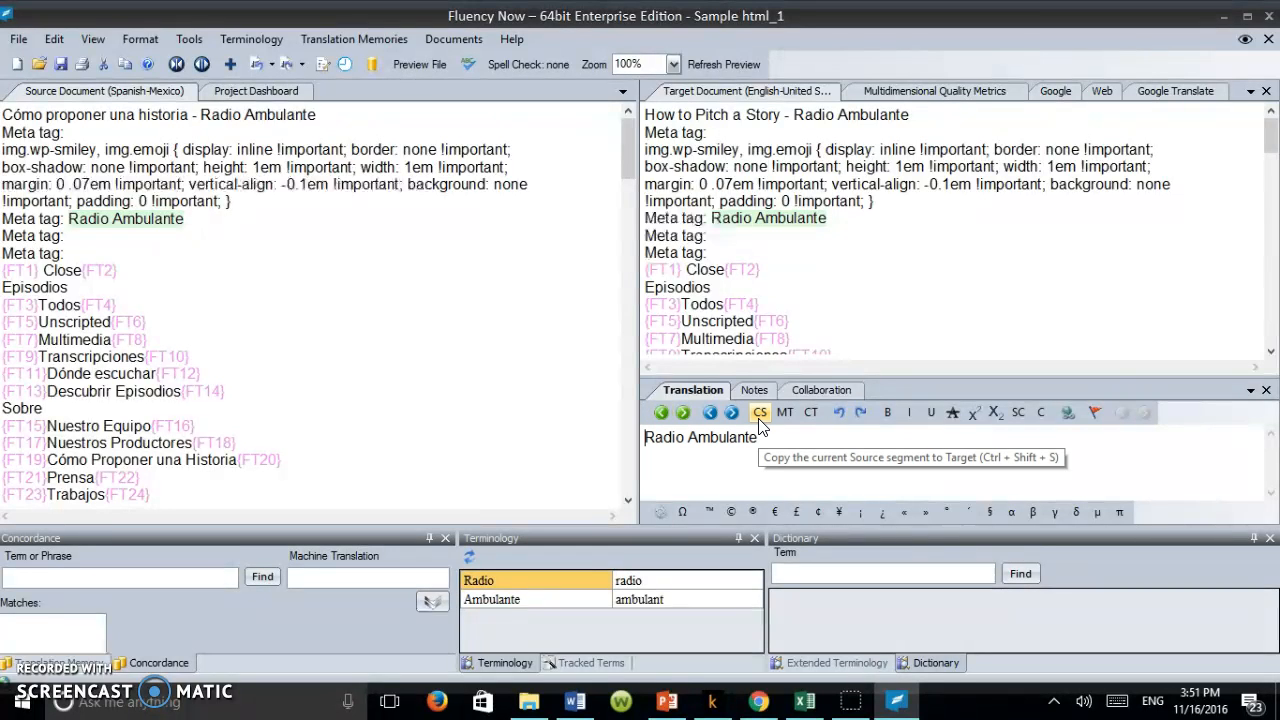
{"action": "key", "text": "ctrl+z"}
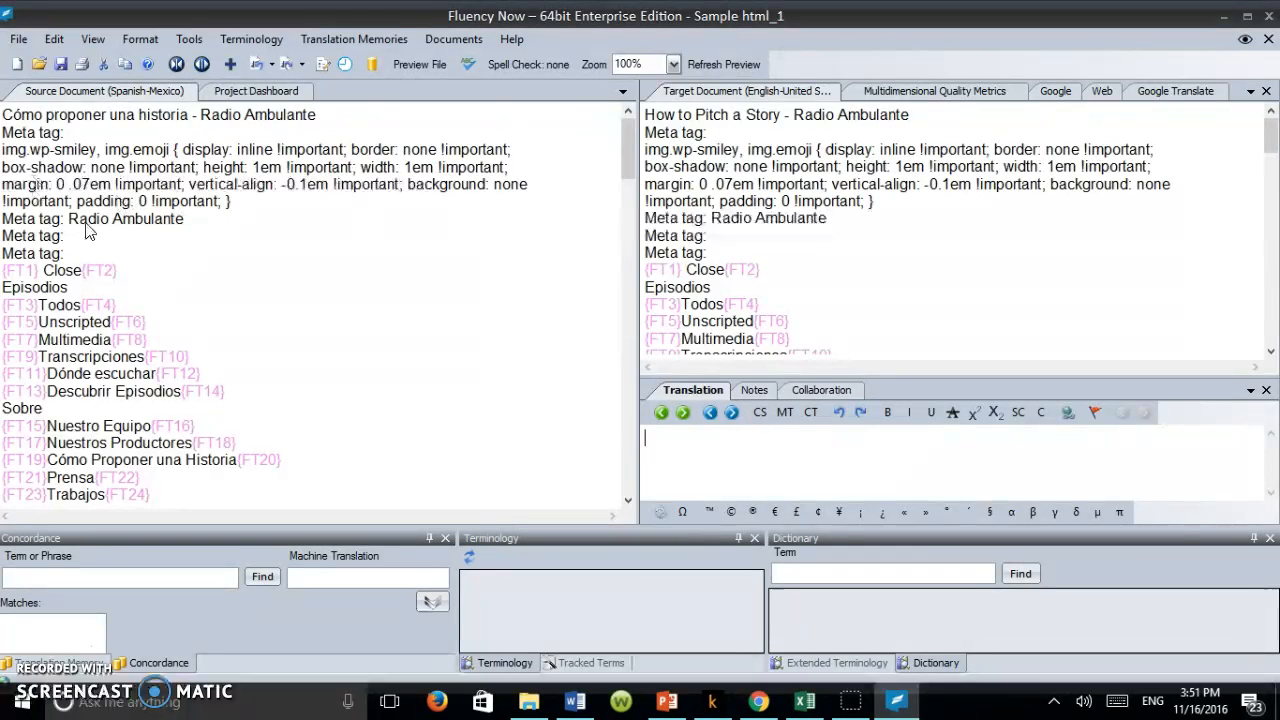
Step: Copy the source into the translation of the {FT1} "Close" {FT2} segment, adding a space before {FT2}, and commit it
{"action": "left_click_drag", "start_coordinate": [628, 150], "coordinate": [627, 366]}
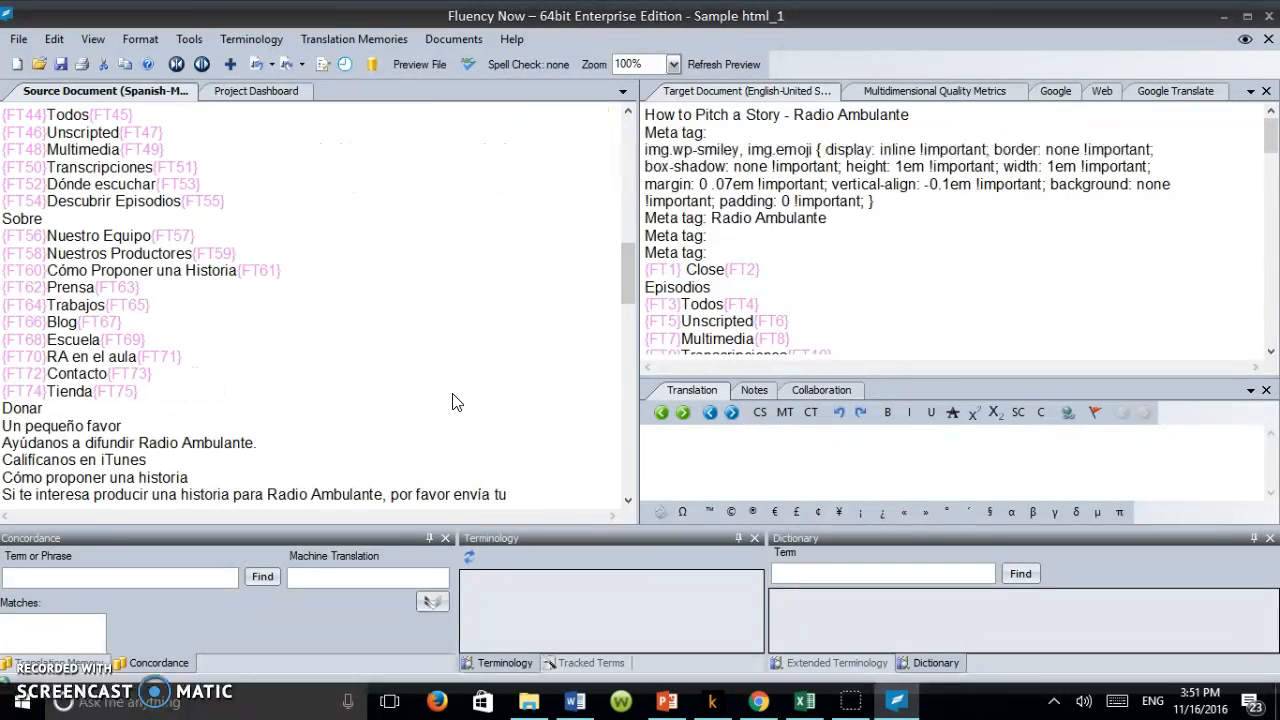
{"action": "left_click_drag", "start_coordinate": [628, 297], "coordinate": [628, 297]}
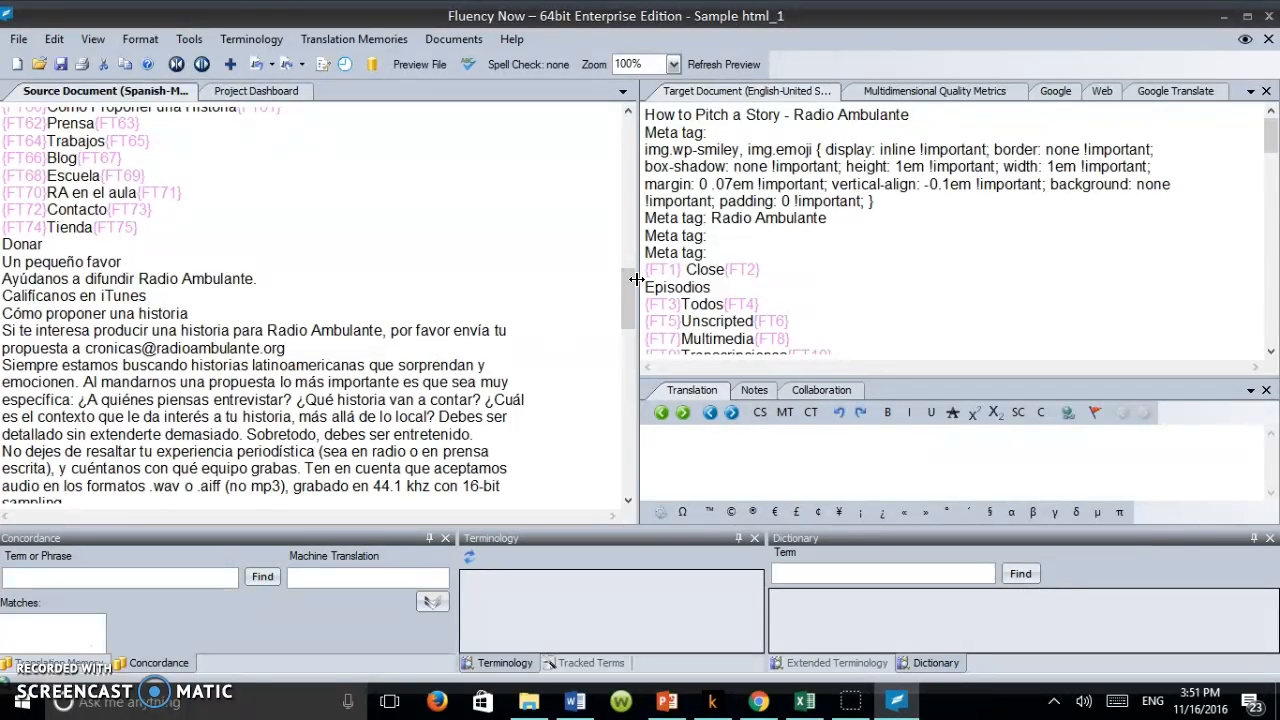
{"action": "left_click_drag", "start_coordinate": [630, 280], "coordinate": [618, 123]}
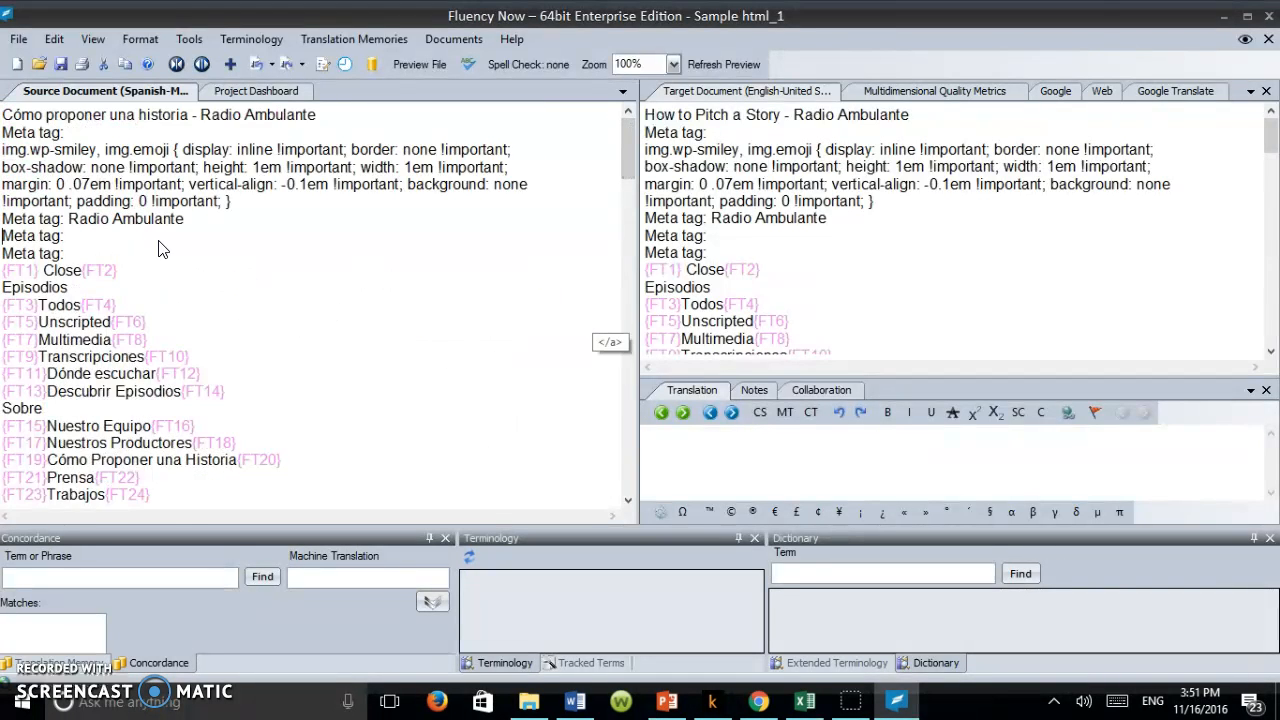
{"action": "left_click", "coordinate": [55, 280]}
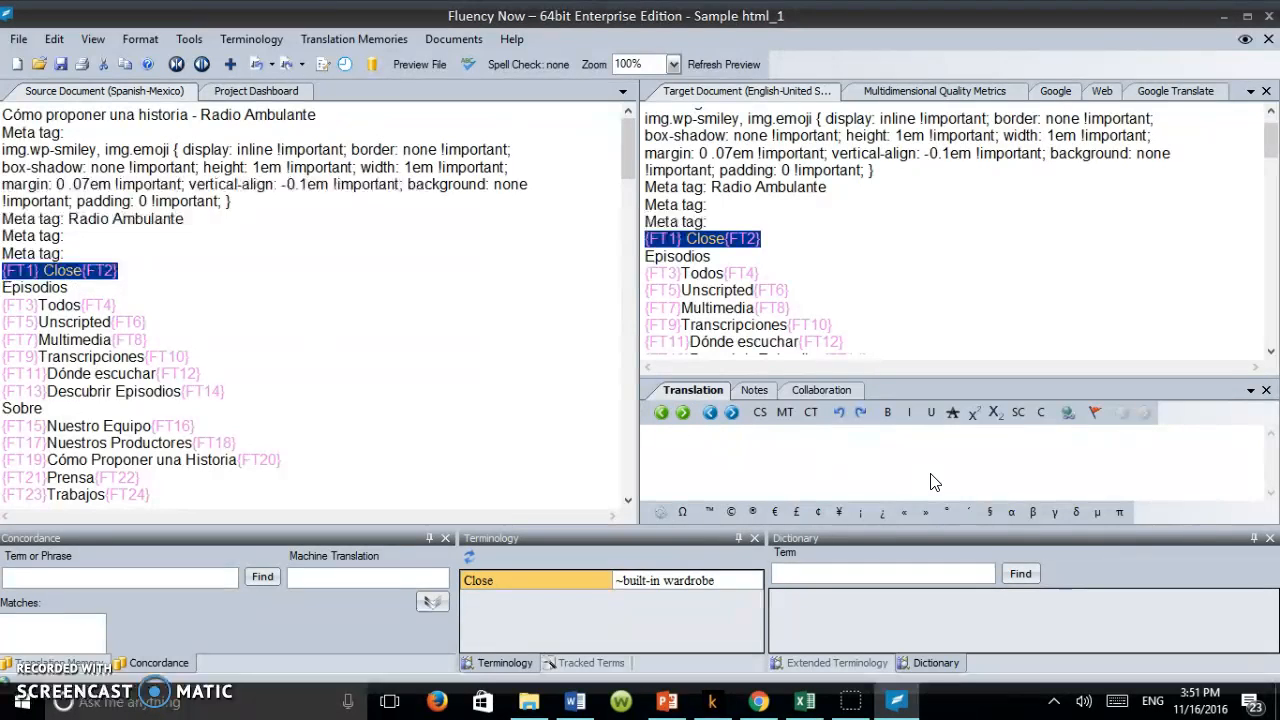
{"action": "left_click", "coordinate": [760, 414]}
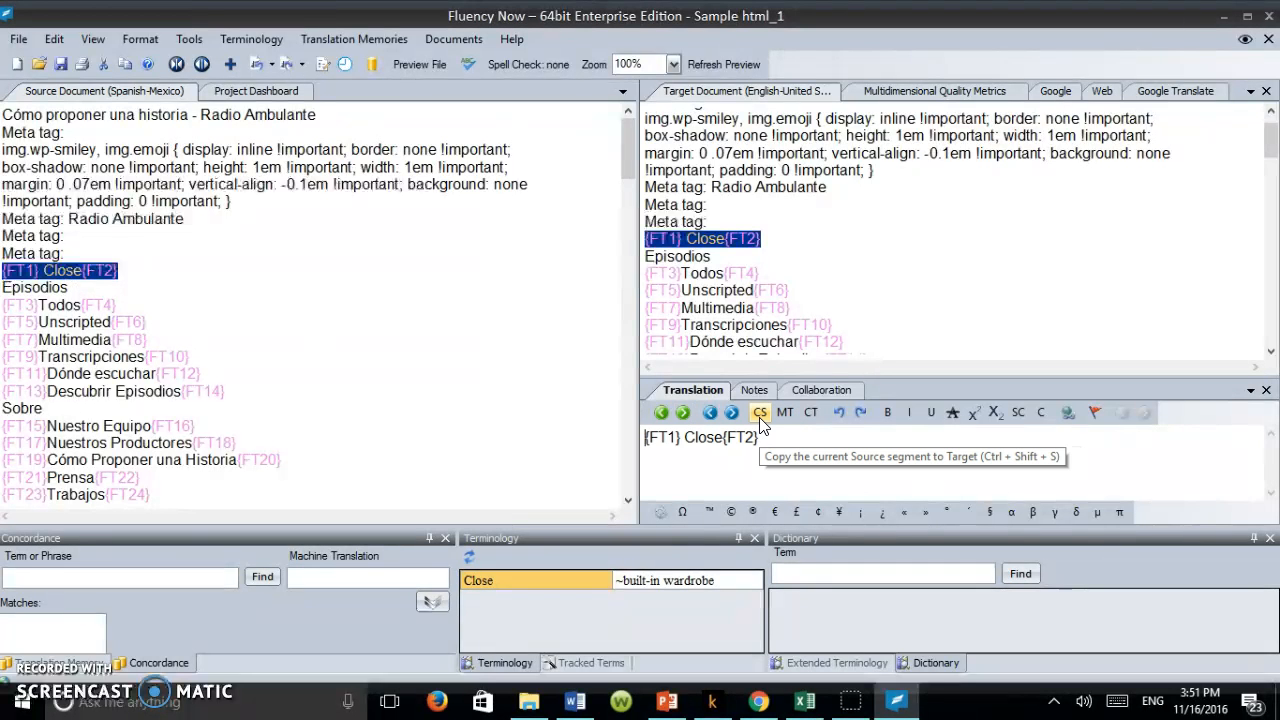
{"action": "double_click", "coordinate": [702, 442]}
{"action": "left_click", "coordinate": [703, 444]}
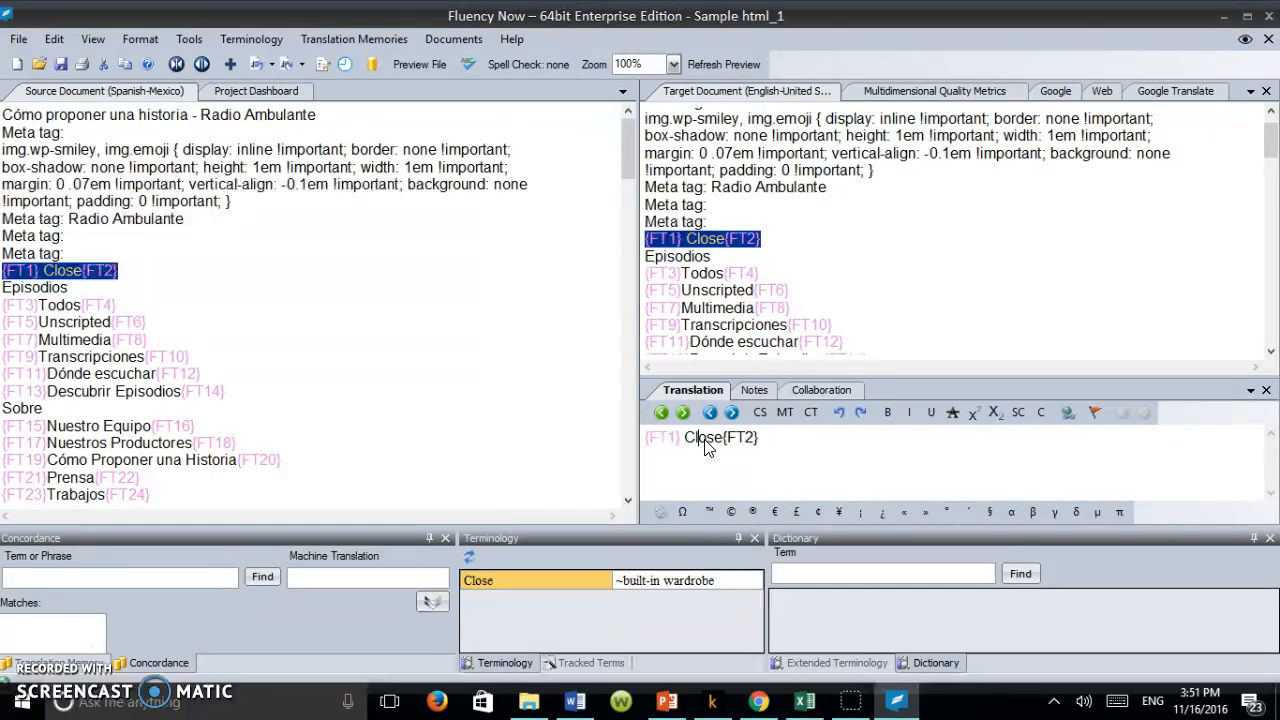
{"action": "left_click", "coordinate": [725, 437]}
{"action": "double_click", "coordinate": [708, 437]}
Step: Enter "Episodes" as the translation of the "Episodios" segment
{"action": "double_click", "coordinate": [54, 290]}
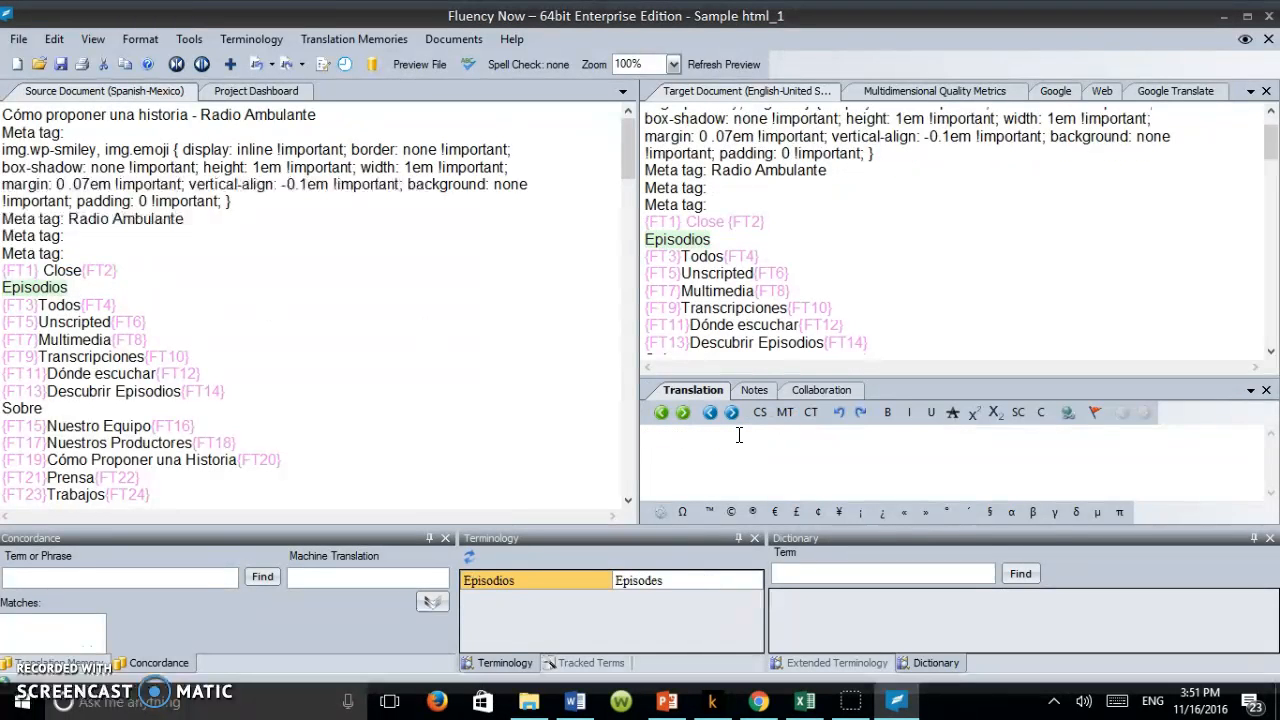
{"action": "type", "text": "Epi"}
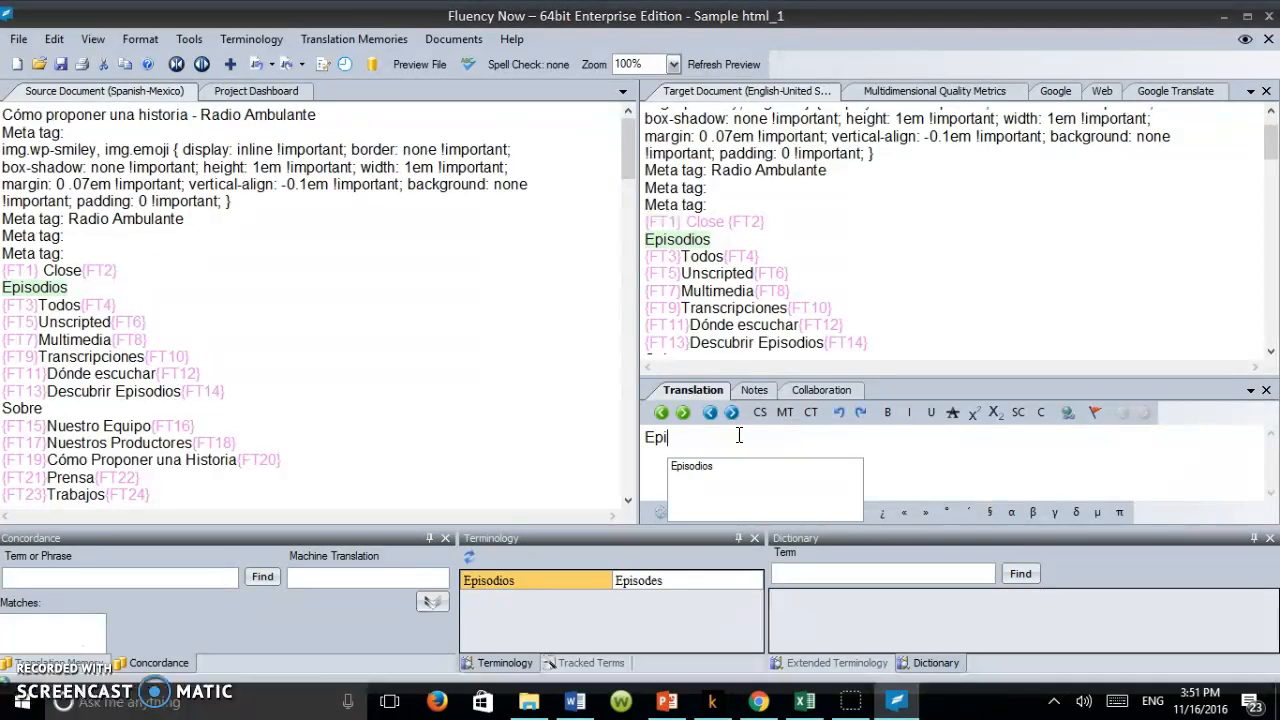
{"action": "type", "text": "sodes"}
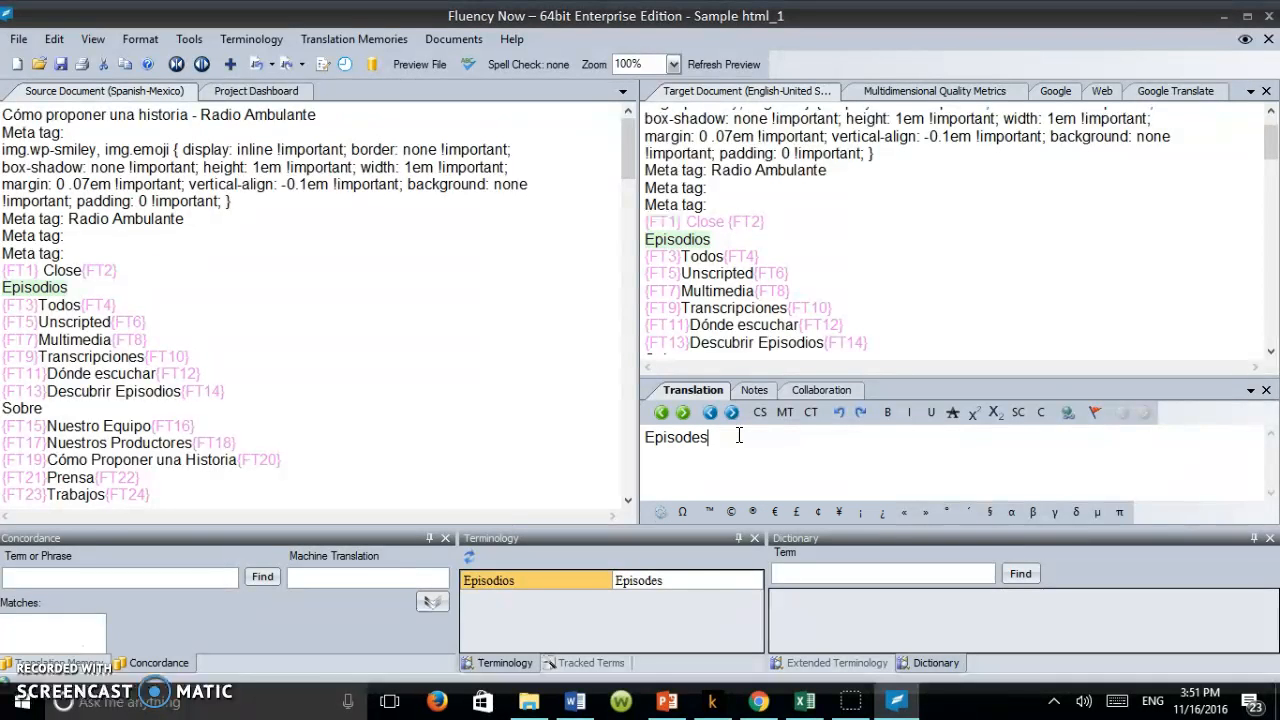
Step: Insert the terminology match "Episodes" into the "Episodios" translation, and delete the duplicated word again
{"action": "double_click", "coordinate": [677, 583]}
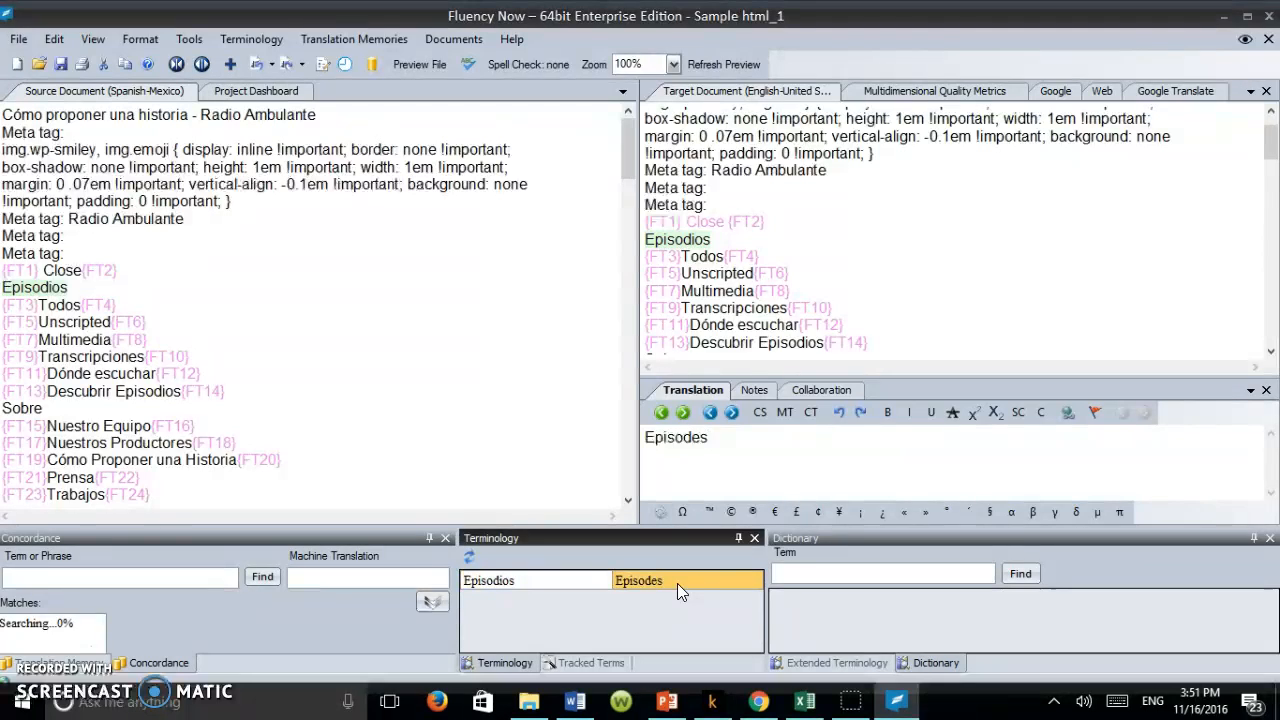
{"action": "double_click", "coordinate": [743, 440]}
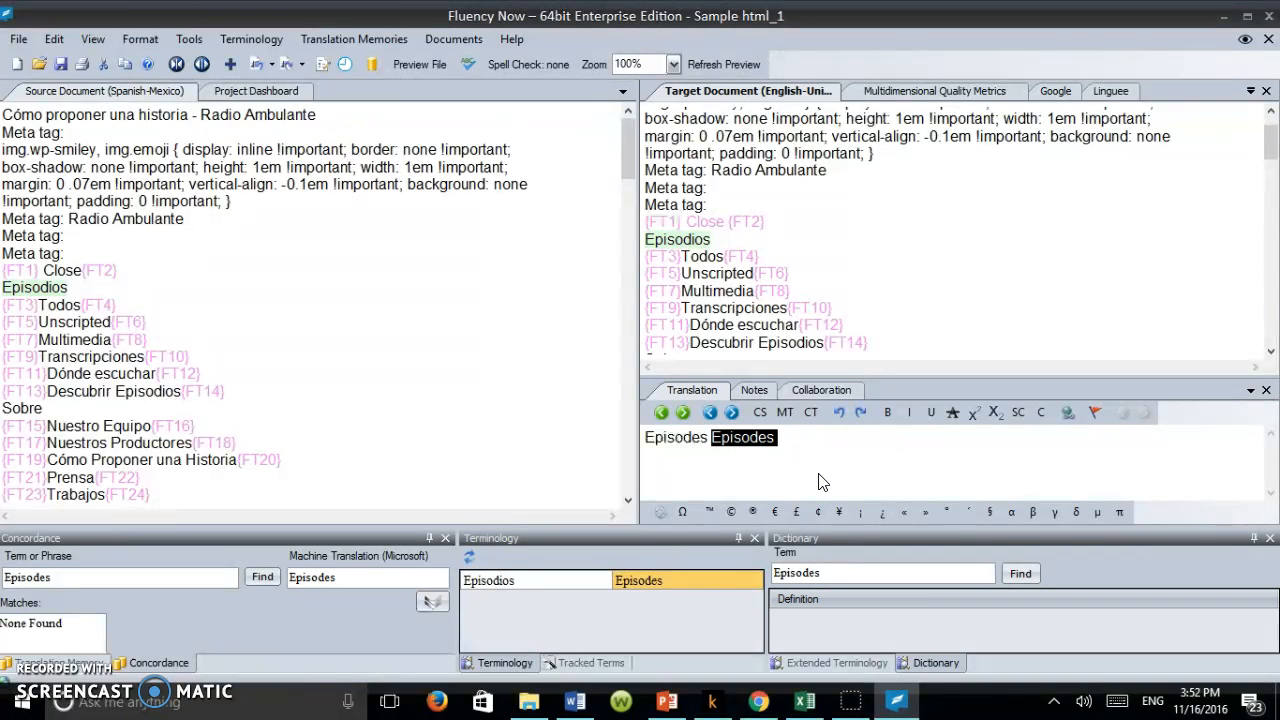
{"action": "left_click", "coordinate": [778, 448]}
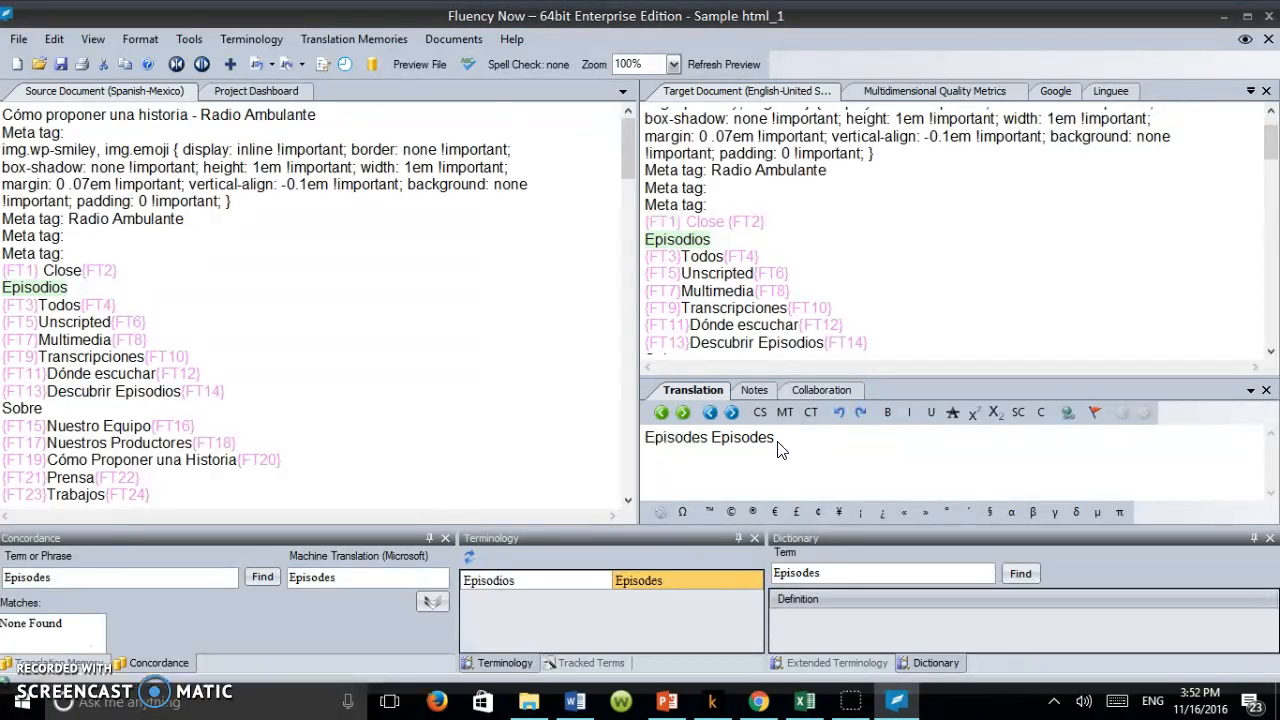
{"action": "key", "text": "BackSpace"}
{"action": "key", "text": "BackSpace"}
{"action": "key", "text": "BackSpace"}
{"action": "key", "text": "BackSpace"}
{"action": "key", "text": "BackSpace"}
{"action": "key", "text": "BackSpace"}
{"action": "key", "text": "BackSpace"}
{"action": "key", "text": "BackSpace"}
{"action": "key", "text": "BackSpace"}
Step: Commit the "Episodes" translation and apply it to the repeated source segment as well
{"action": "key", "text": "Return"}
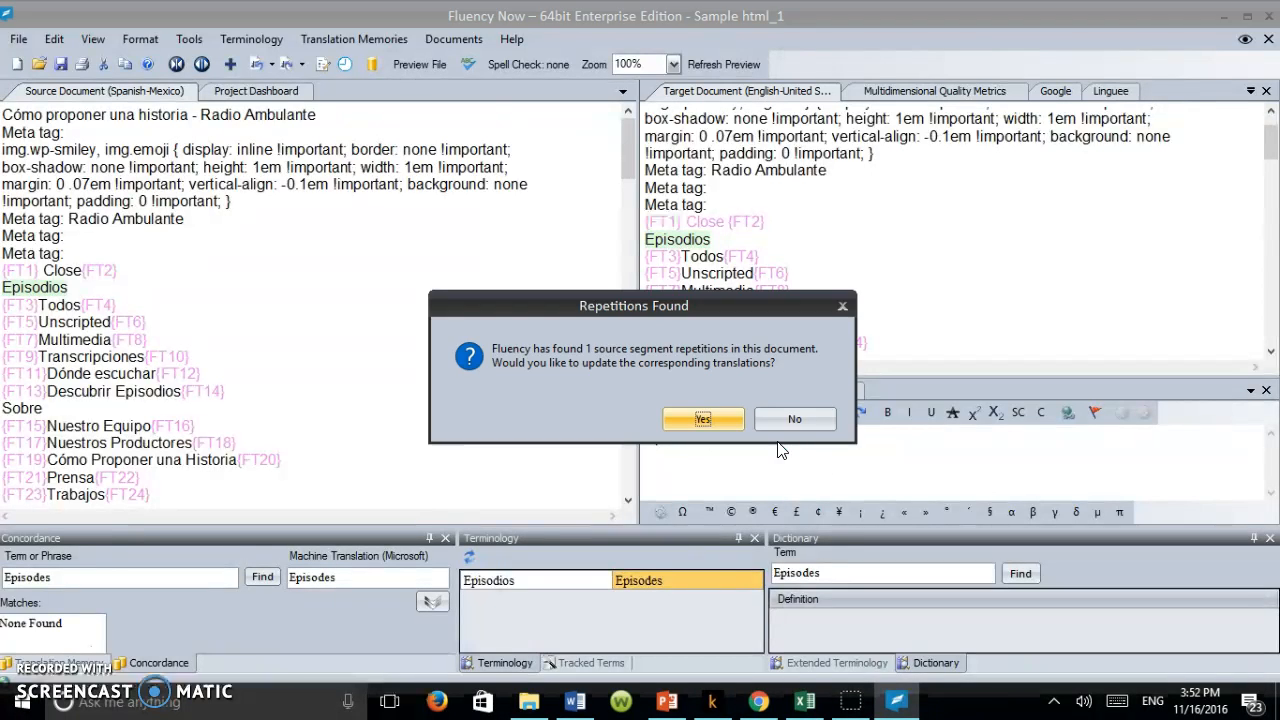
{"action": "left_click", "coordinate": [725, 420]}
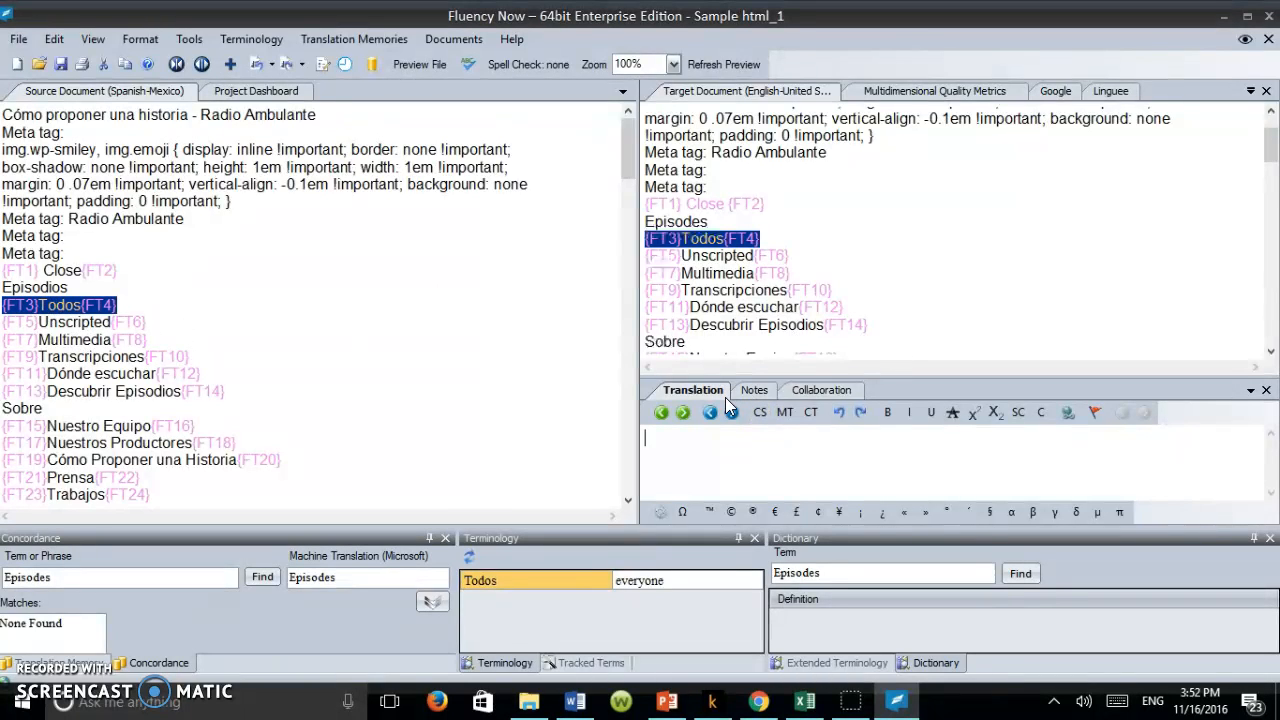
Step: Copy the source into the "Todos" segment's translation and replace "Todos" with the terminology match "everyone" between {FT3} and {FT4}
{"action": "left_click", "coordinate": [767, 409]}
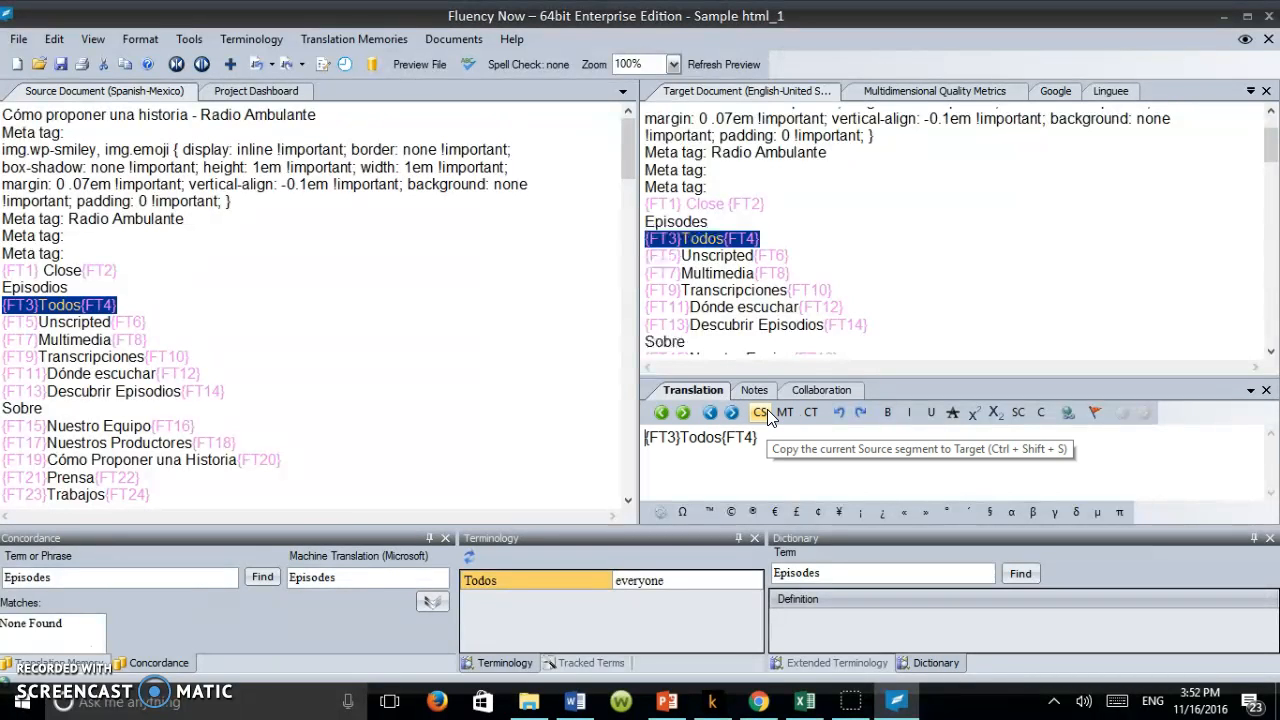
{"action": "left_click", "coordinate": [723, 437]}
{"action": "key", "text": "BackSpace"}
{"action": "key", "text": "BackSpace"}
{"action": "key", "text": "BackSpace"}
{"action": "key", "text": "BackSpace"}
{"action": "key", "text": "BackSpace"}
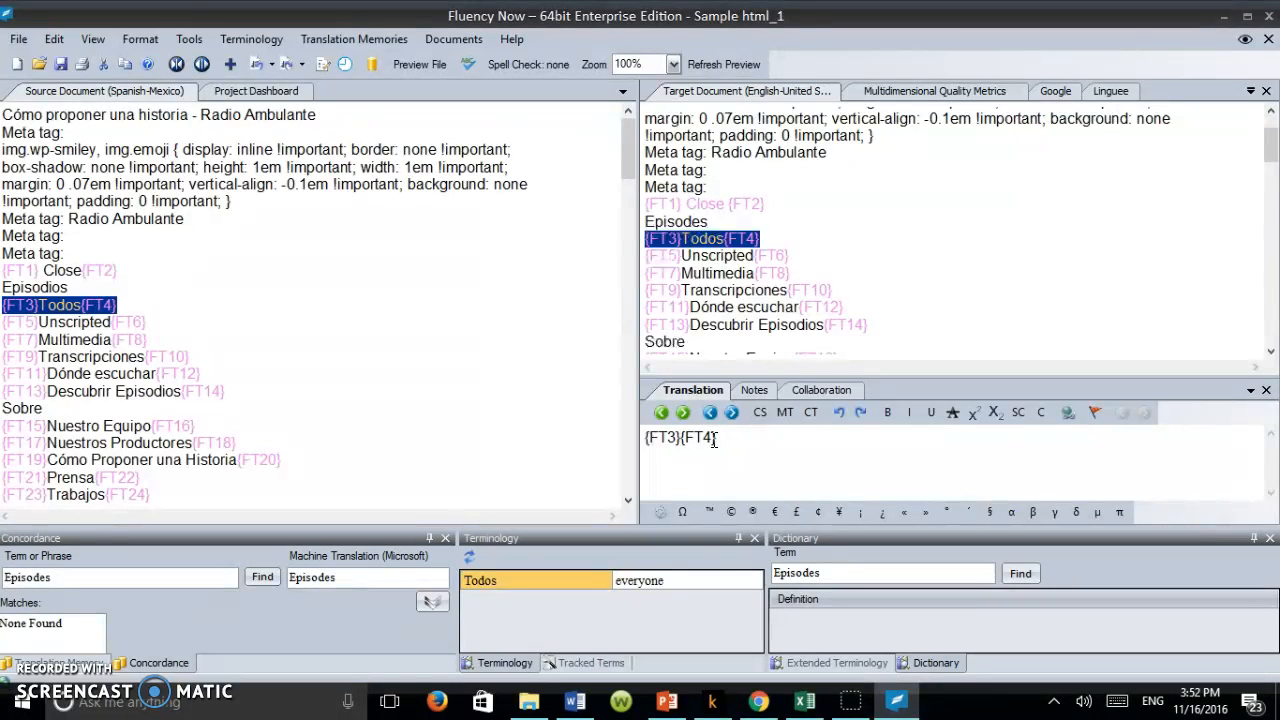
{"action": "left_click", "coordinate": [662, 582]}
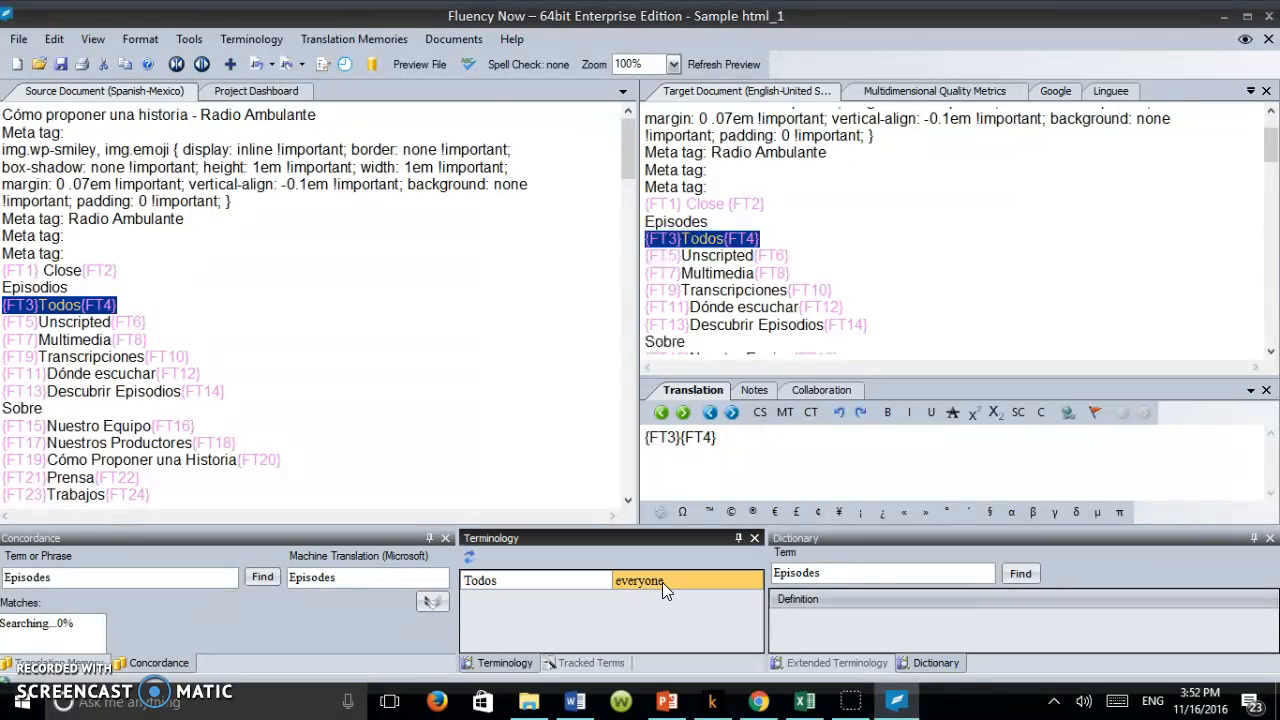
{"action": "double_click", "coordinate": [662, 582]}
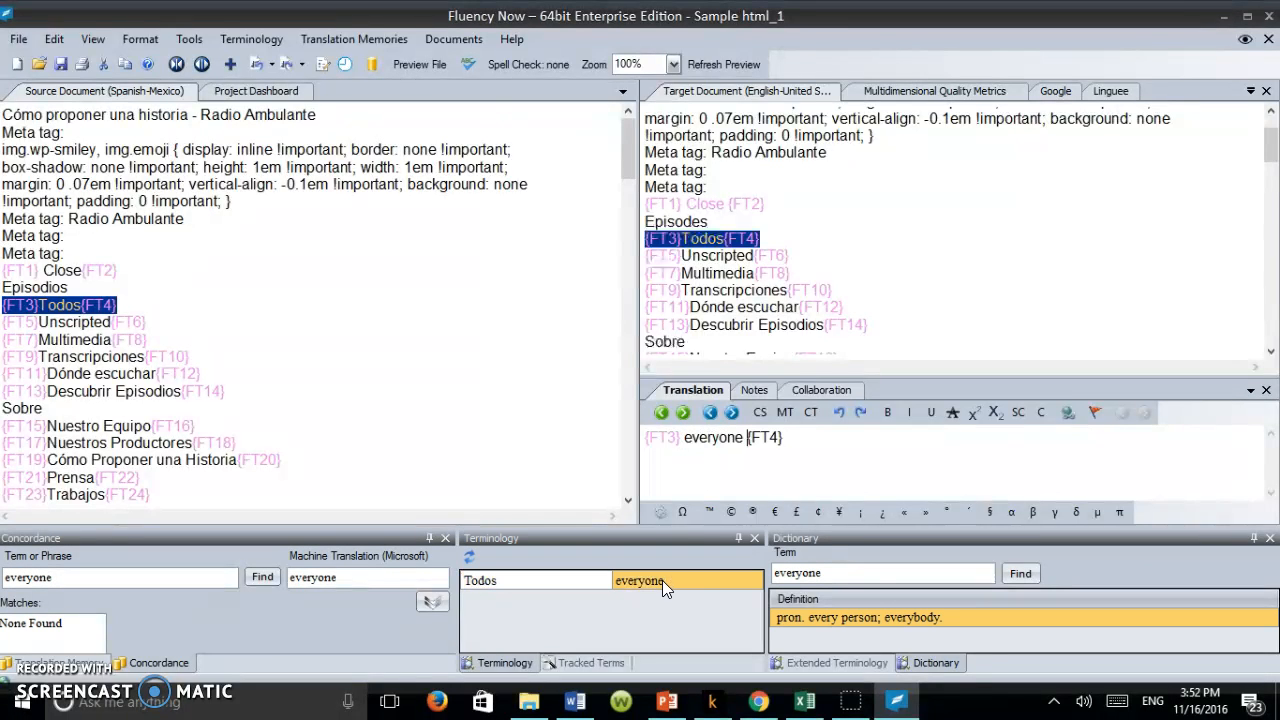
Step: Capitalize the translated word as "Everyone" and commit the "Todos" segment
{"action": "left_click", "coordinate": [693, 437]}
{"action": "key", "text": "BackSpace"}
{"action": "type", "text": "E"}
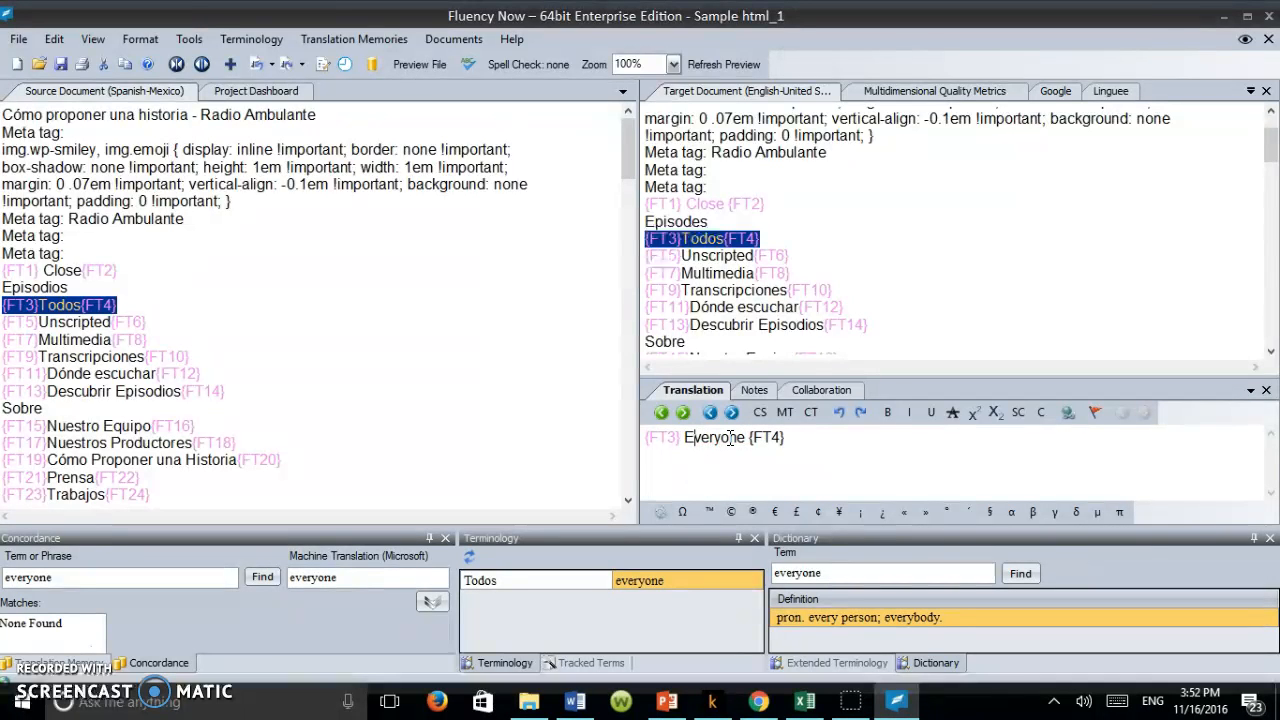
{"action": "key", "text": "ctrl+Return"}
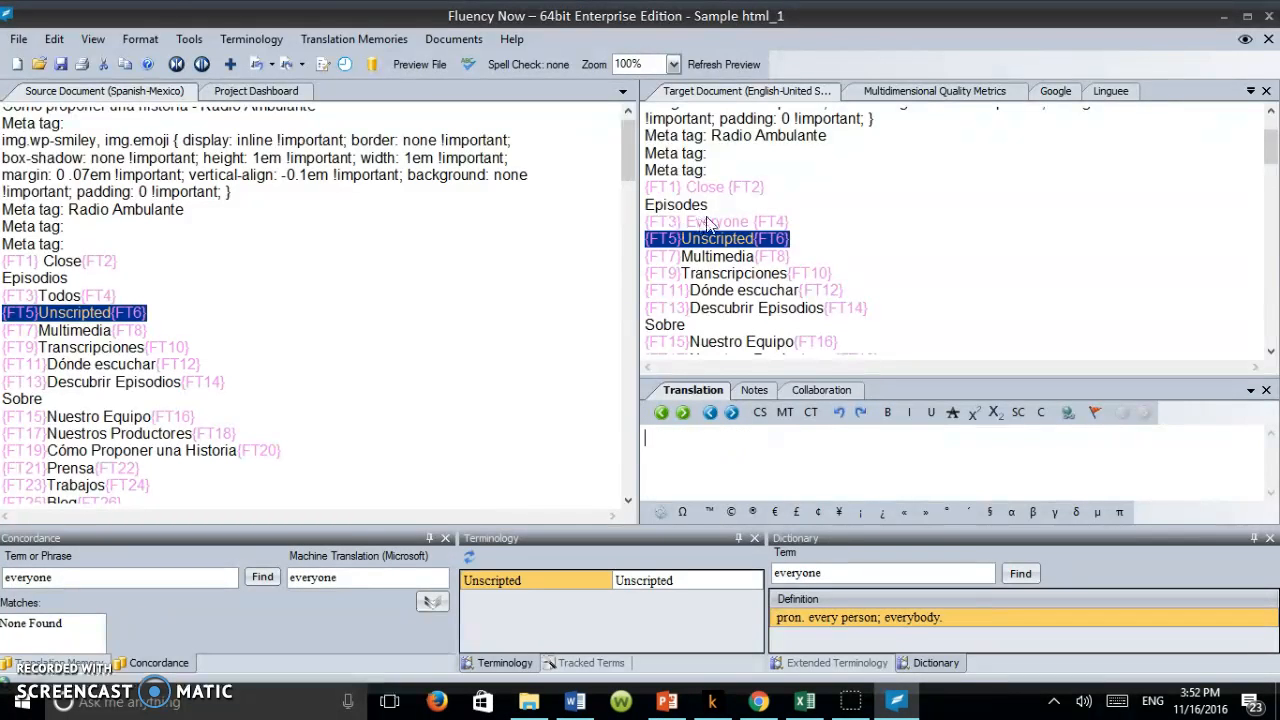
Step: Reopen the "Todos" segment, remove the extra space between "Everyone" and {FT4}, and commit it again
{"action": "left_click", "coordinate": [747, 222]}
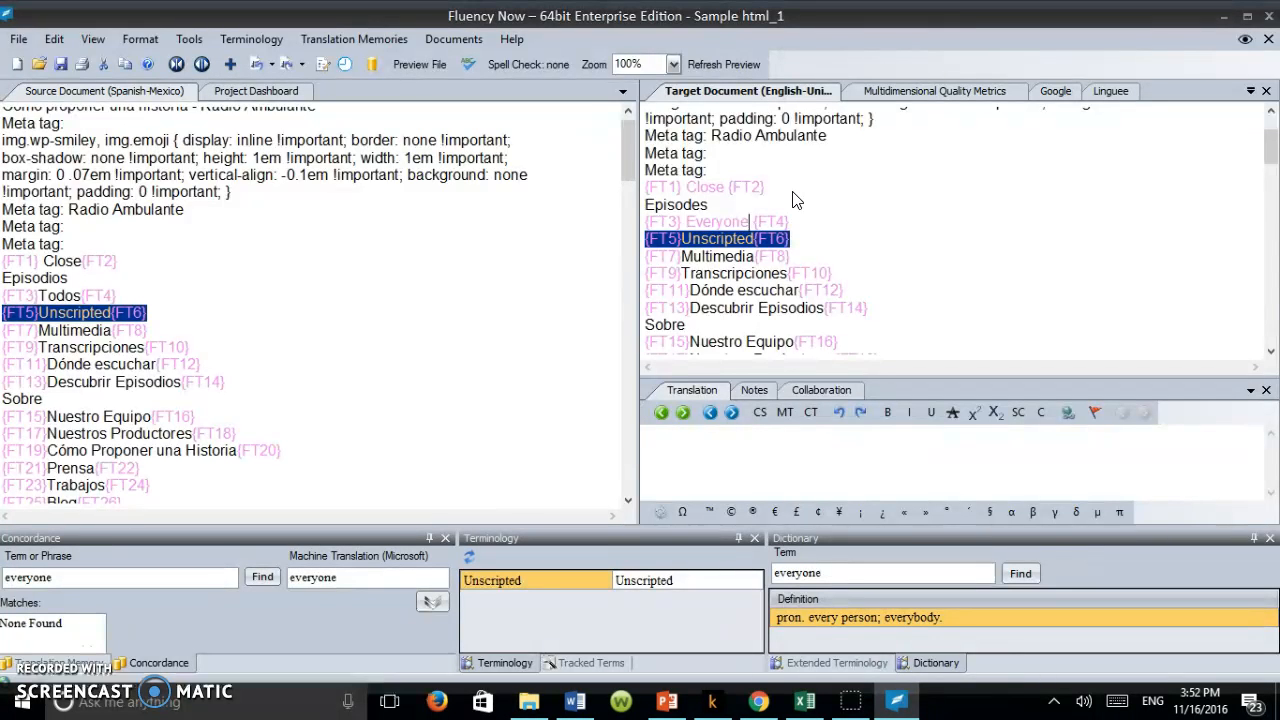
{"action": "left_click", "coordinate": [48, 298]}
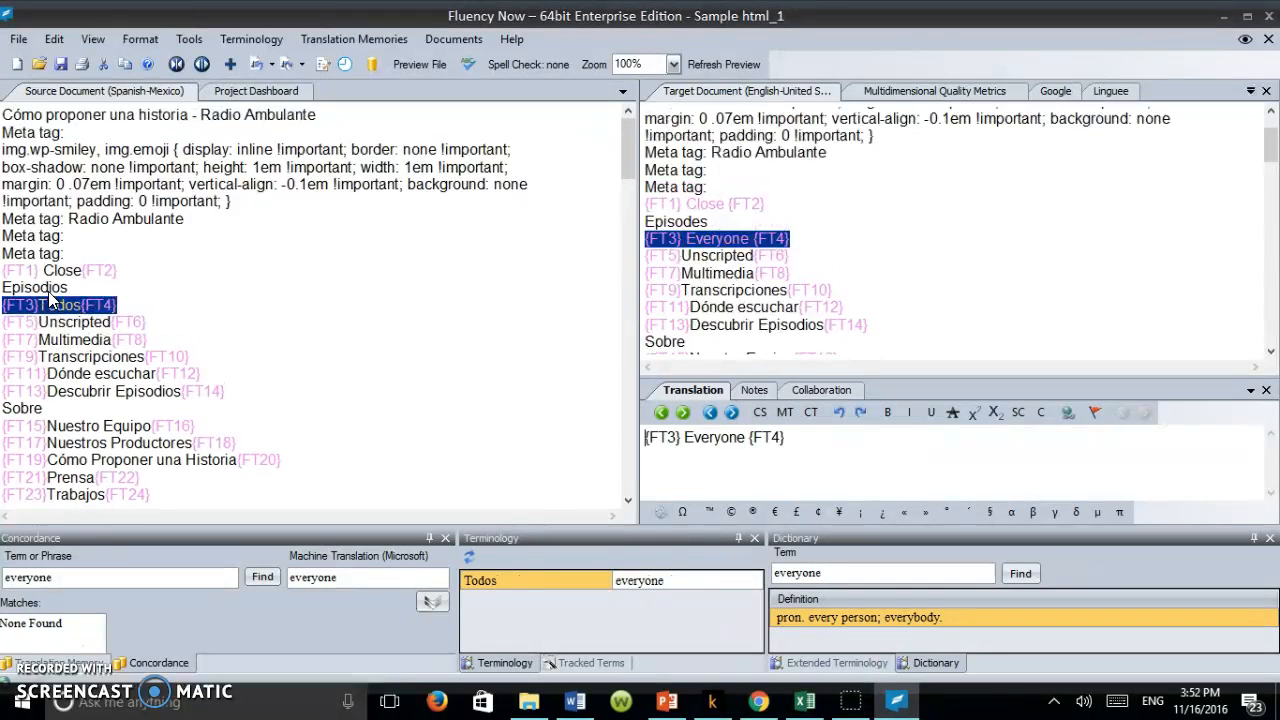
{"action": "key", "text": "Delete"}
{"action": "key", "text": "Return"}
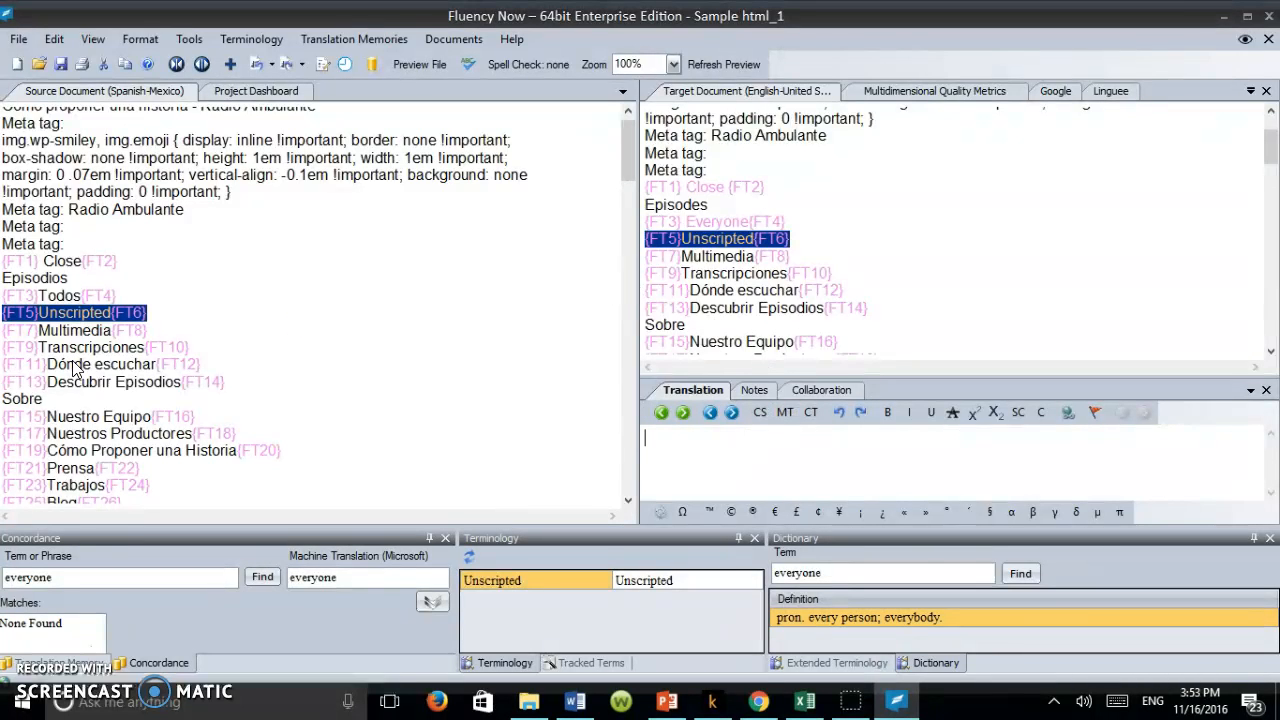
Step: Copy the source into the "Transcripciones" segment's translation and replace the Spanish word with the terminology match "transcripts", keeping both tags
{"action": "left_click", "coordinate": [632, 149]}
{"action": "left_click_drag", "start_coordinate": [632, 149], "coordinate": [633, 183]}
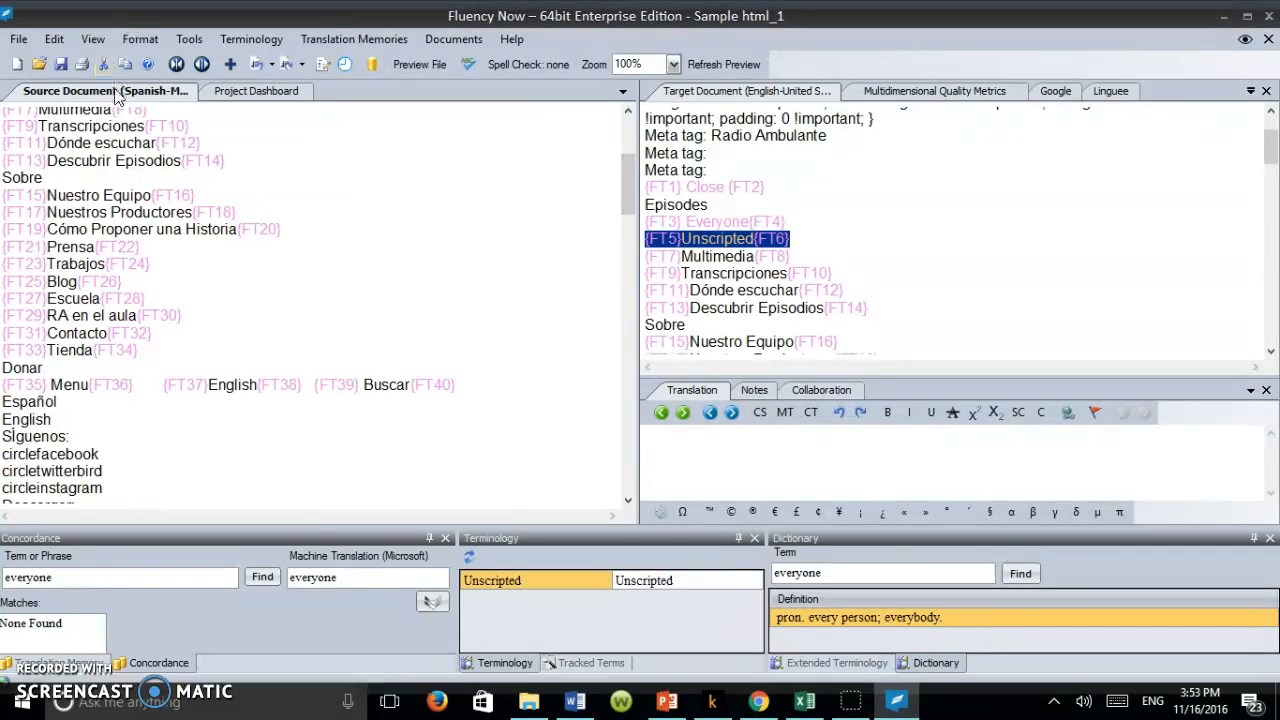
{"action": "left_click", "coordinate": [68, 129]}
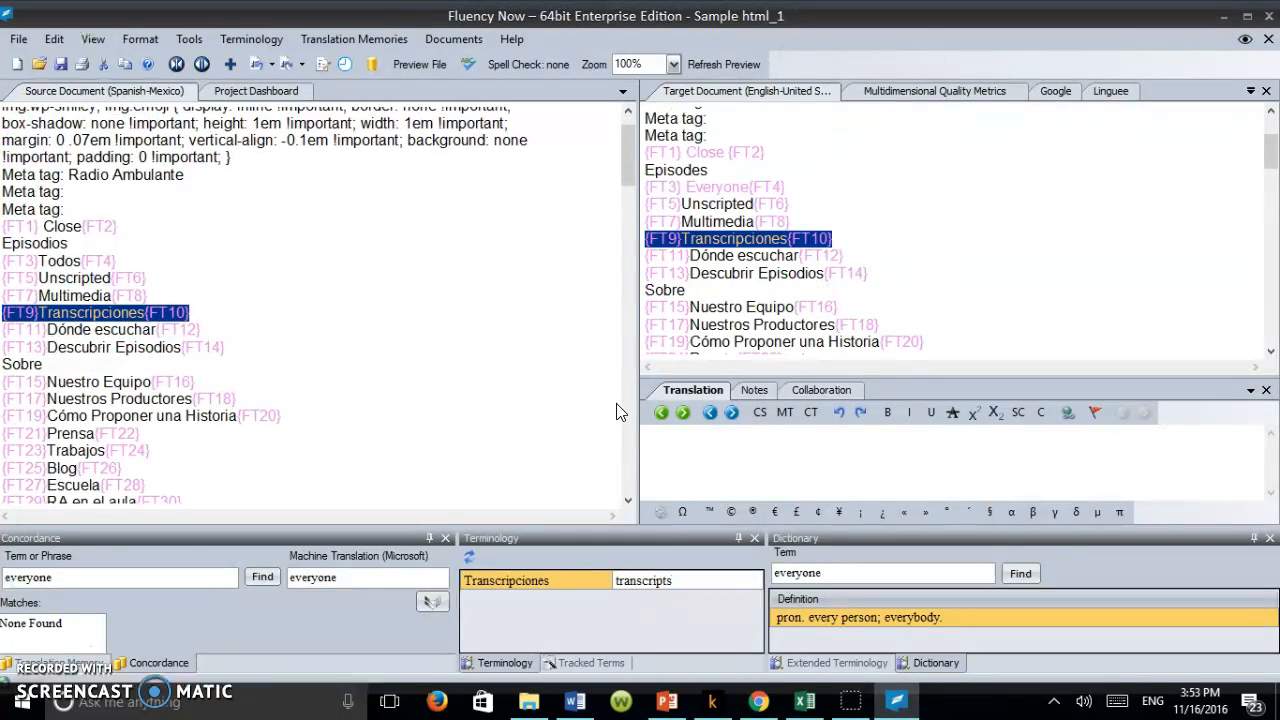
{"action": "left_click", "coordinate": [755, 415]}
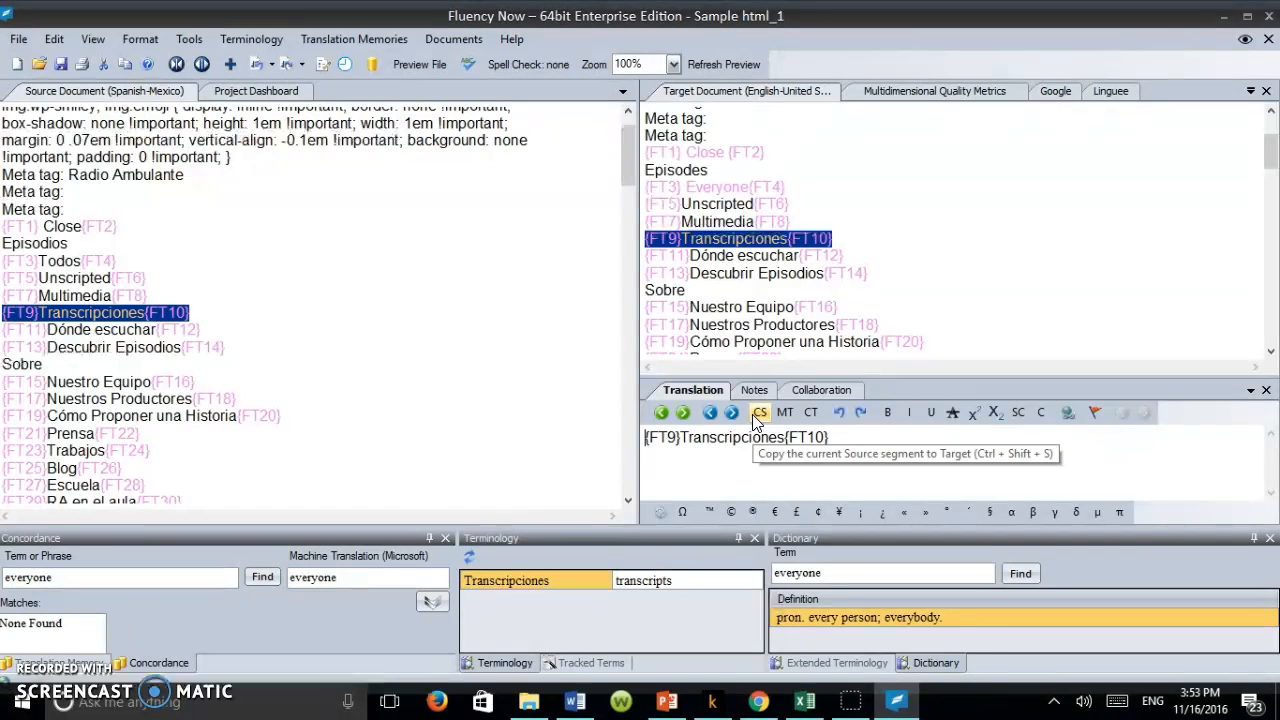
{"action": "double_click", "coordinate": [724, 441]}
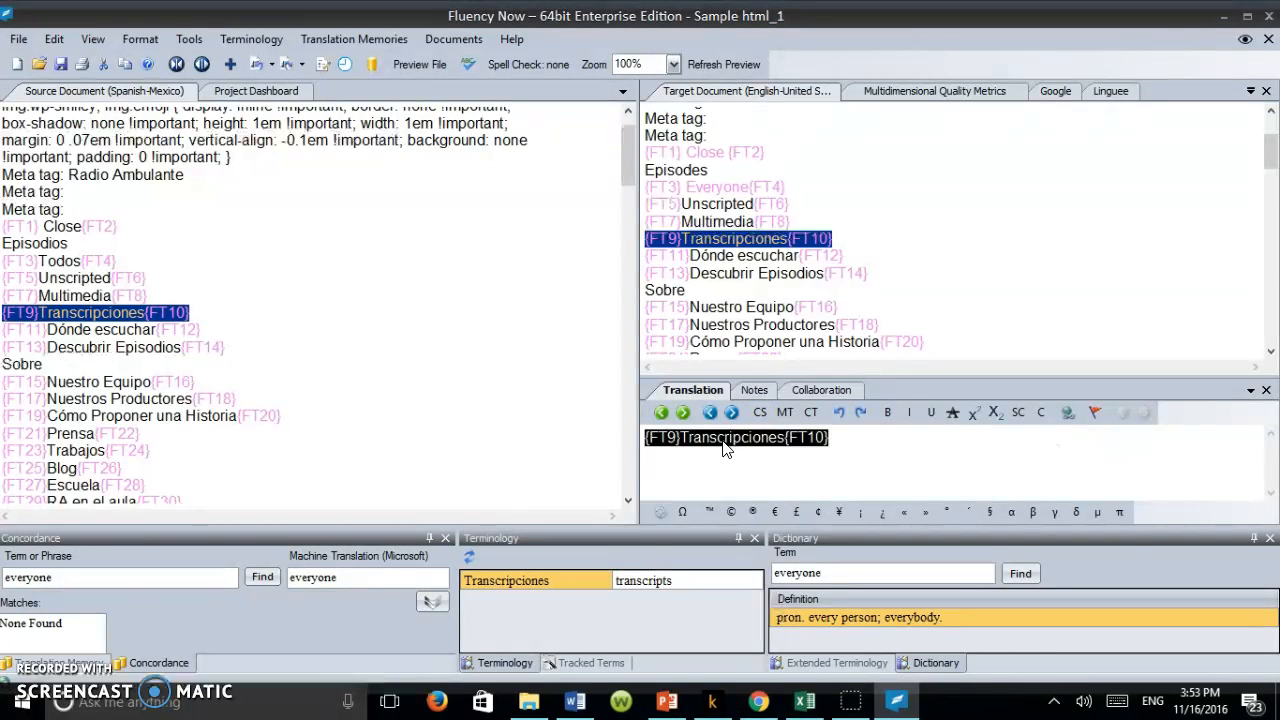
{"action": "left_click", "coordinate": [724, 442]}
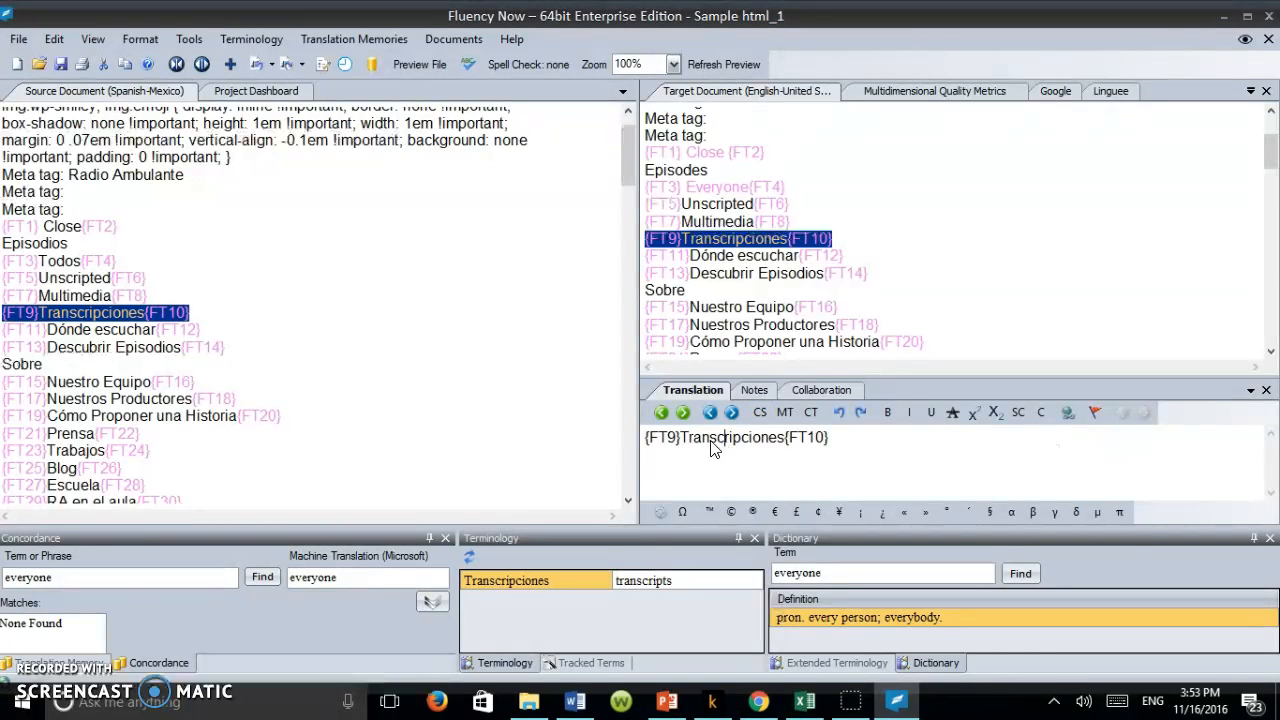
{"action": "left_click", "coordinate": [685, 438]}
{"action": "left_click_drag", "start_coordinate": [685, 432], "coordinate": [783, 432]}
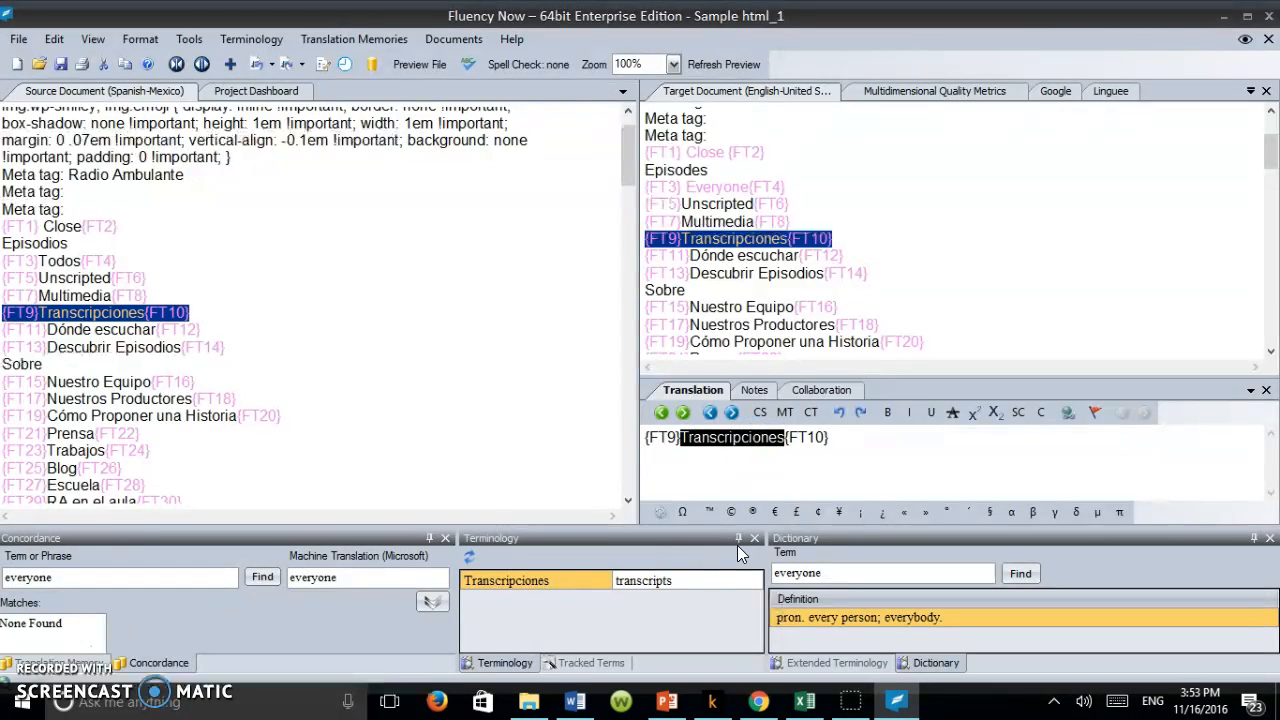
{"action": "left_click", "coordinate": [663, 582]}
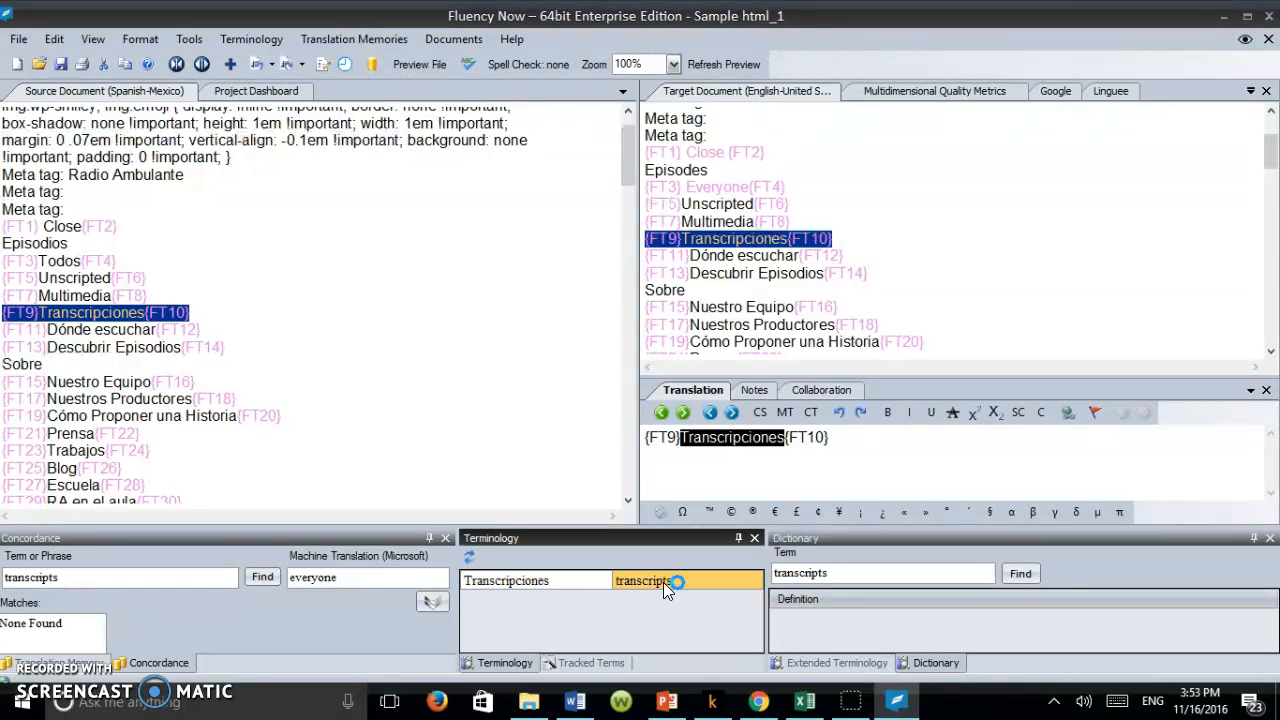
Step: Capitalize the translated word as "Transcripts" and commit the "Transcripciones" segment
{"action": "left_click", "coordinate": [687, 440]}
{"action": "key", "text": "Delete"}
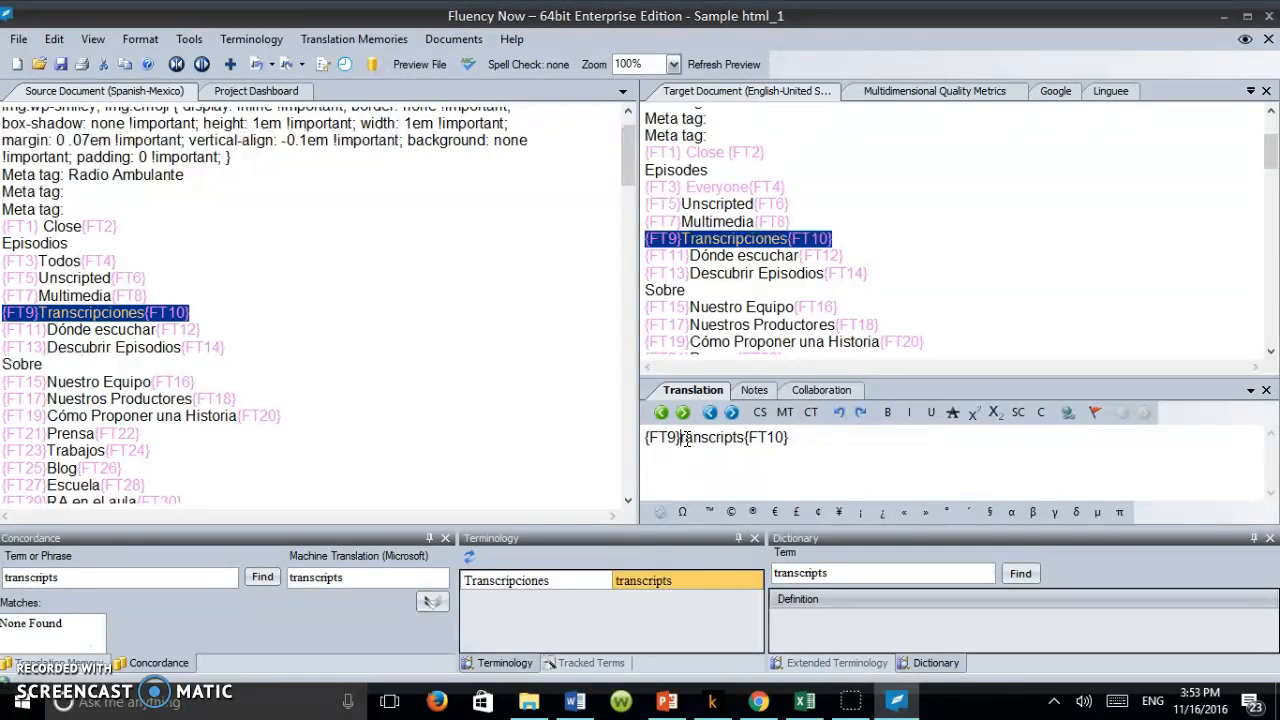
{"action": "type", "text": "T"}
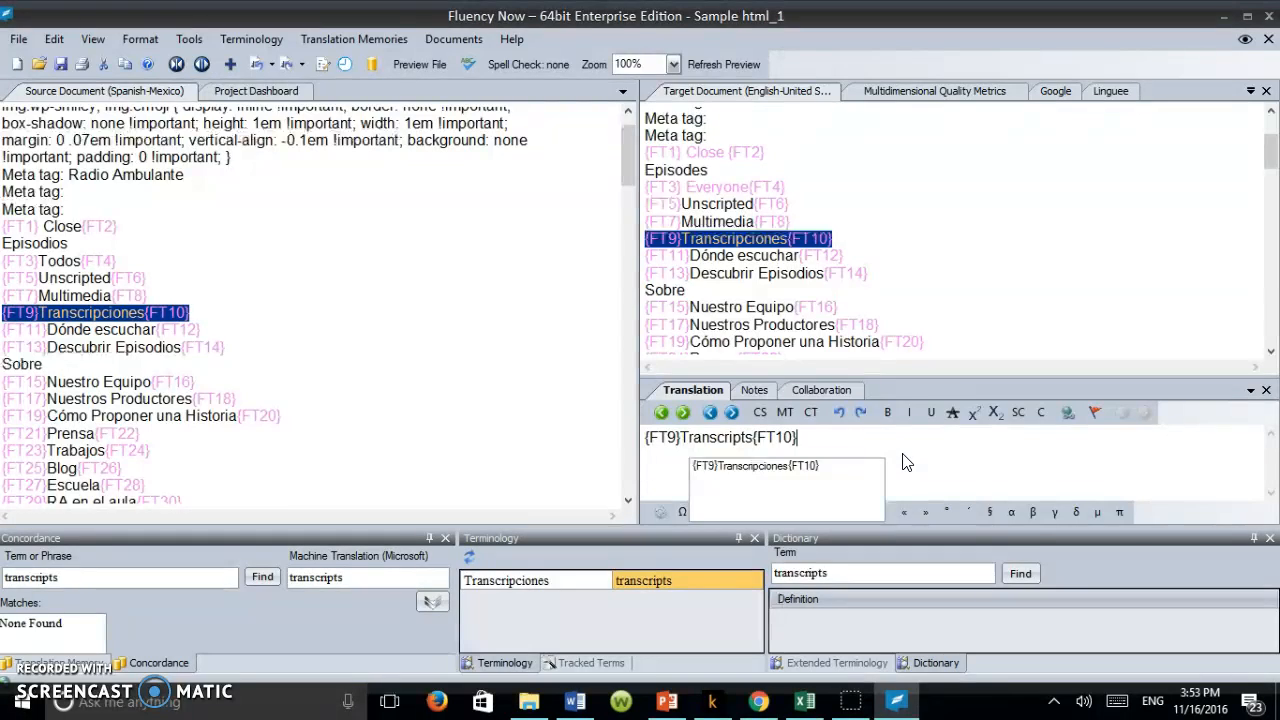
{"action": "key", "text": "ctrl+Return"}
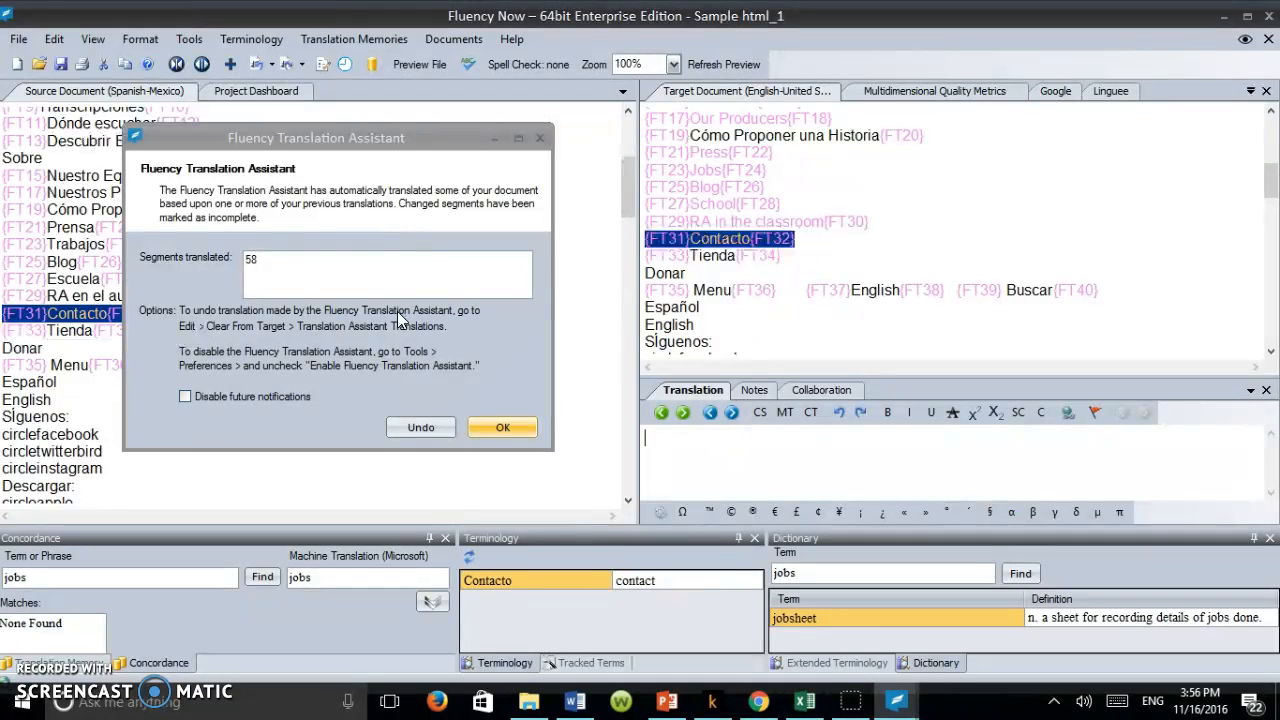
Step: Accept the Fluency Translation Assistant's automatic translations, and open the {FT19} "Cómo Proponer una Historia" segment
{"action": "left_click", "coordinate": [515, 426]}
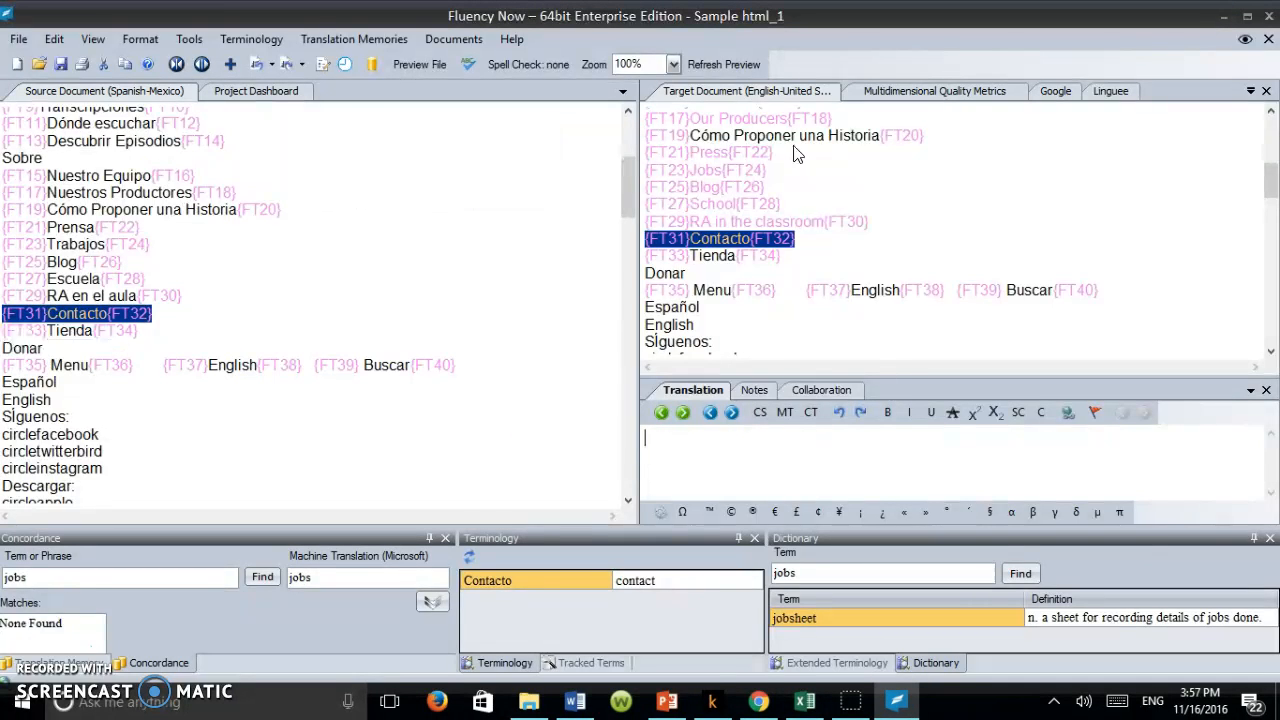
{"action": "left_click", "coordinate": [186, 209]}
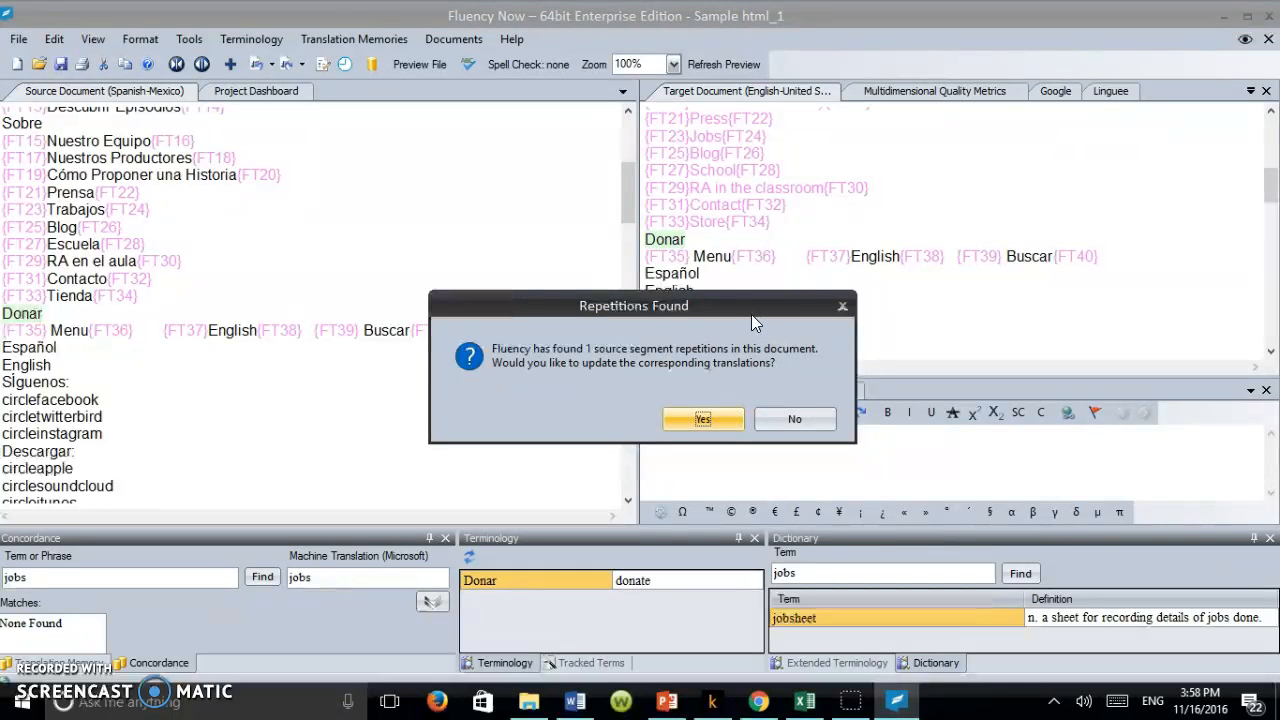
Step: Check the "Donate" translation behind the repetitions prompt, and apply it to the repeated "Donar" segment
{"action": "left_click_drag", "start_coordinate": [740, 307], "coordinate": [774, 204]}
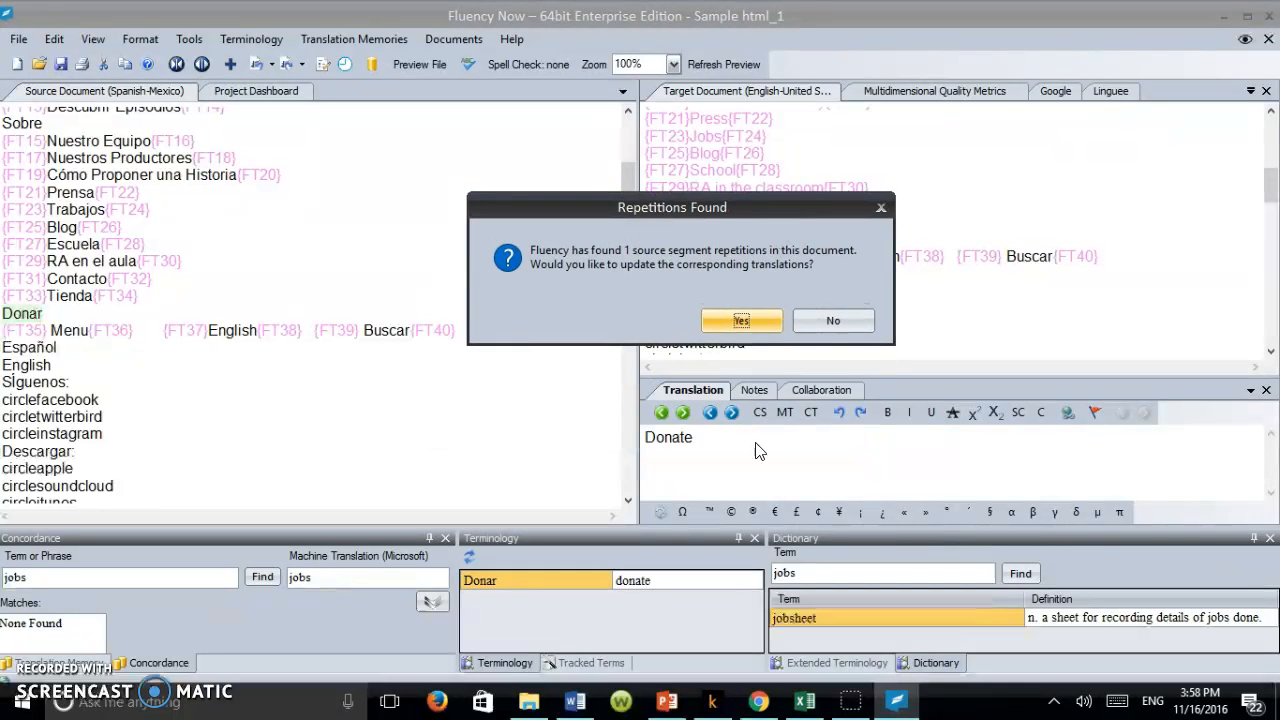
{"action": "left_click_drag", "start_coordinate": [731, 205], "coordinate": [718, 266]}
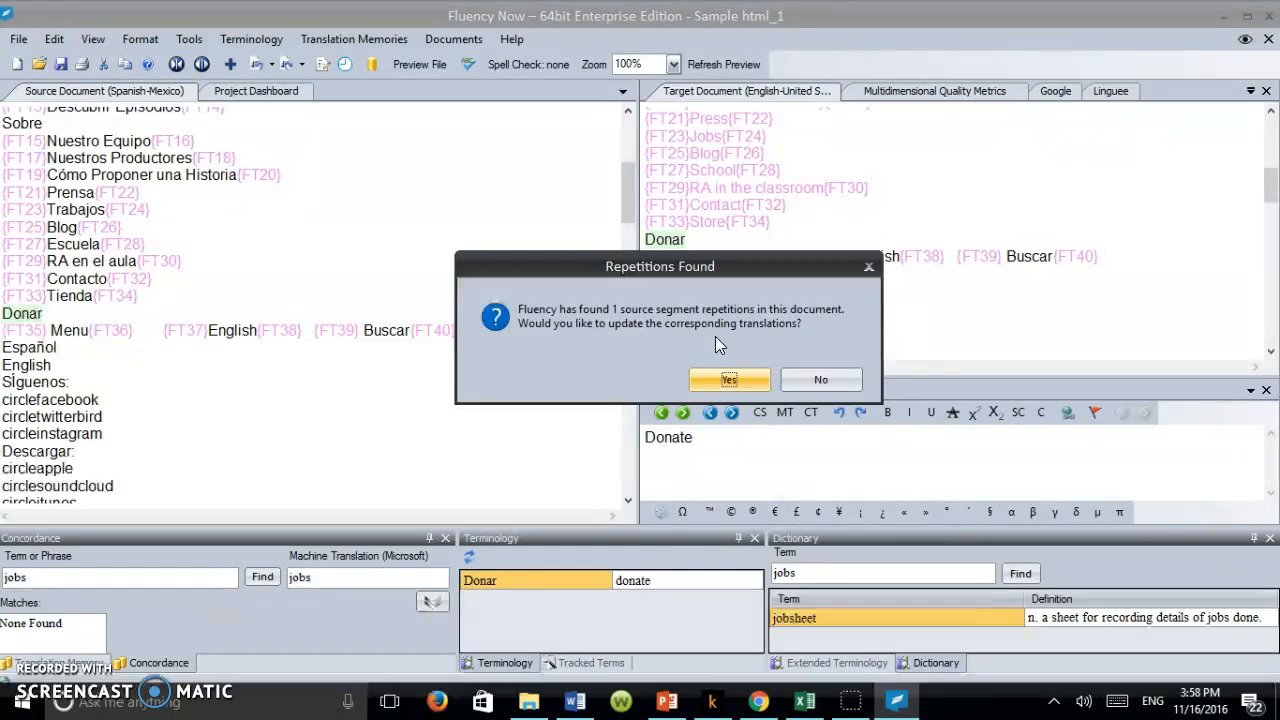
{"action": "left_click", "coordinate": [734, 386]}
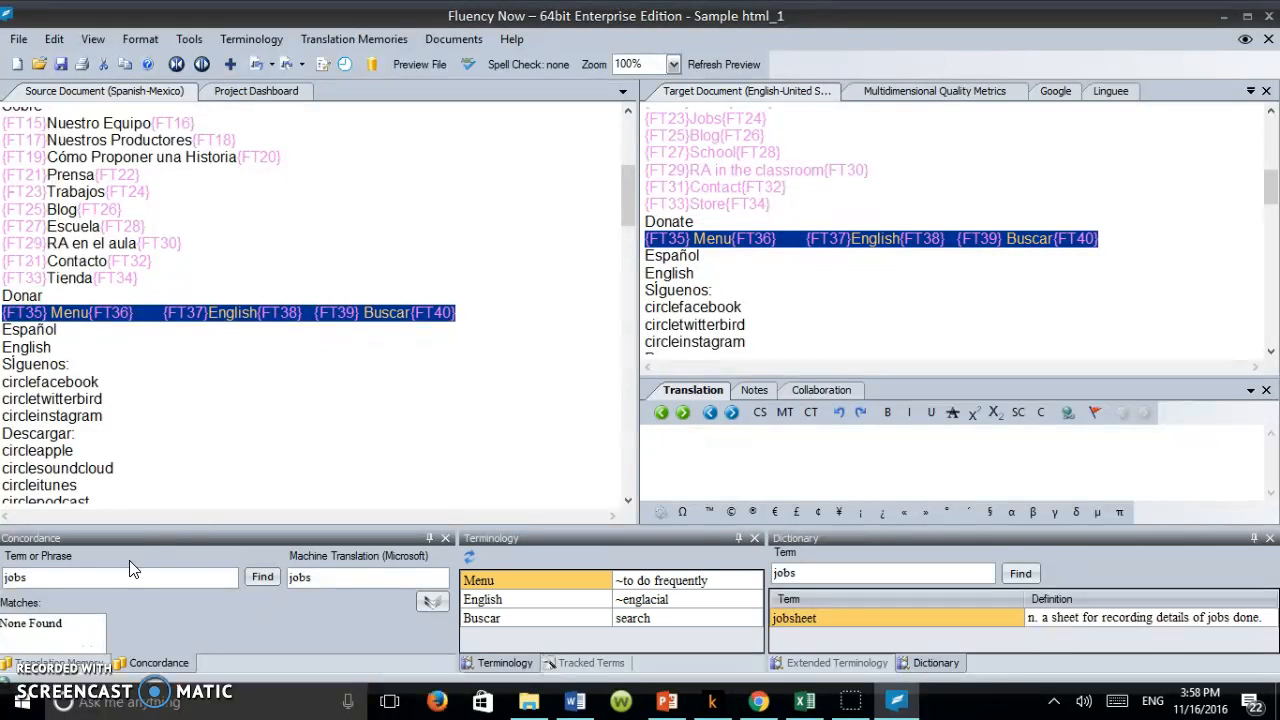
{"action": "left_click", "coordinate": [18, 39]}
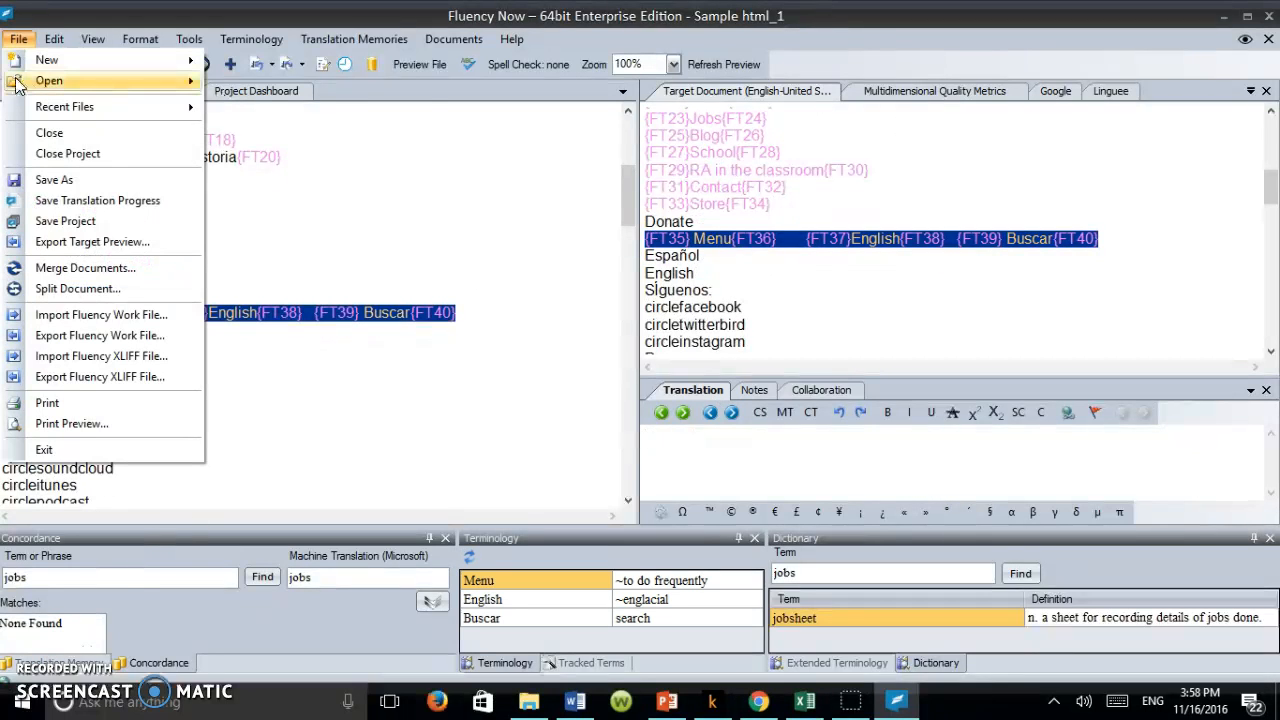
{"action": "mouse_move", "coordinate": [16, 85]}
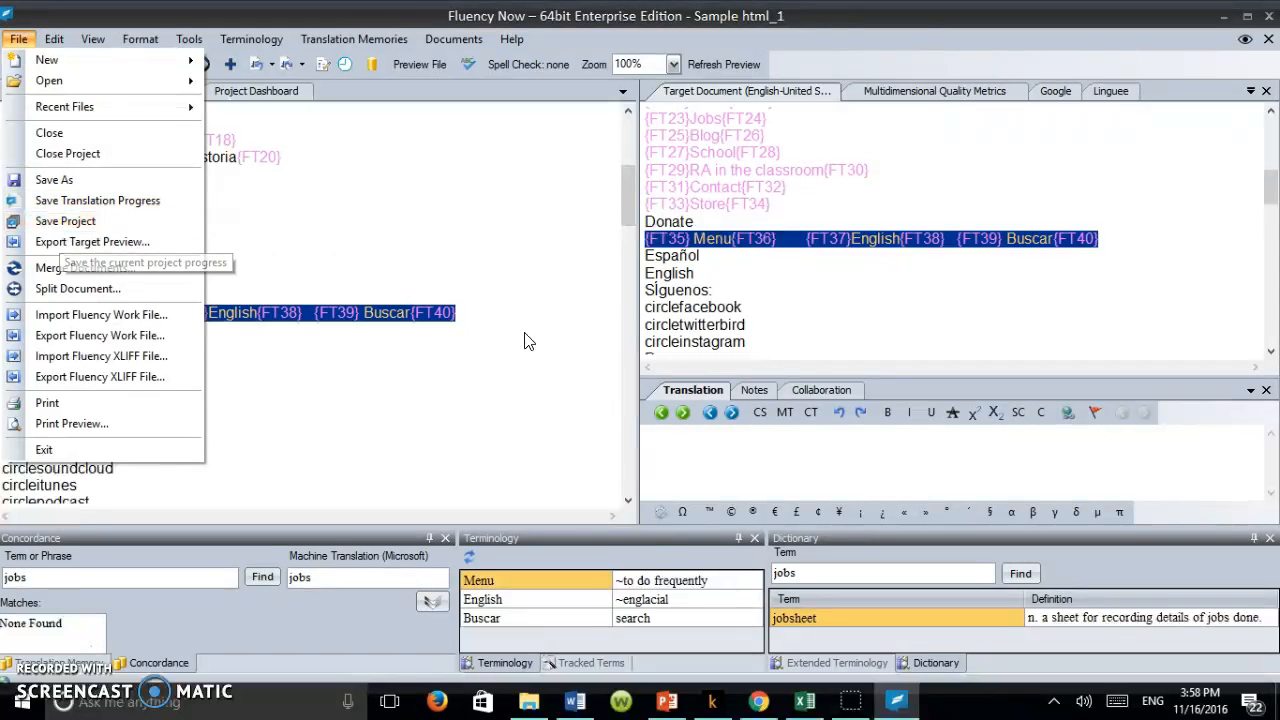
{"action": "left_click", "coordinate": [790, 308]}
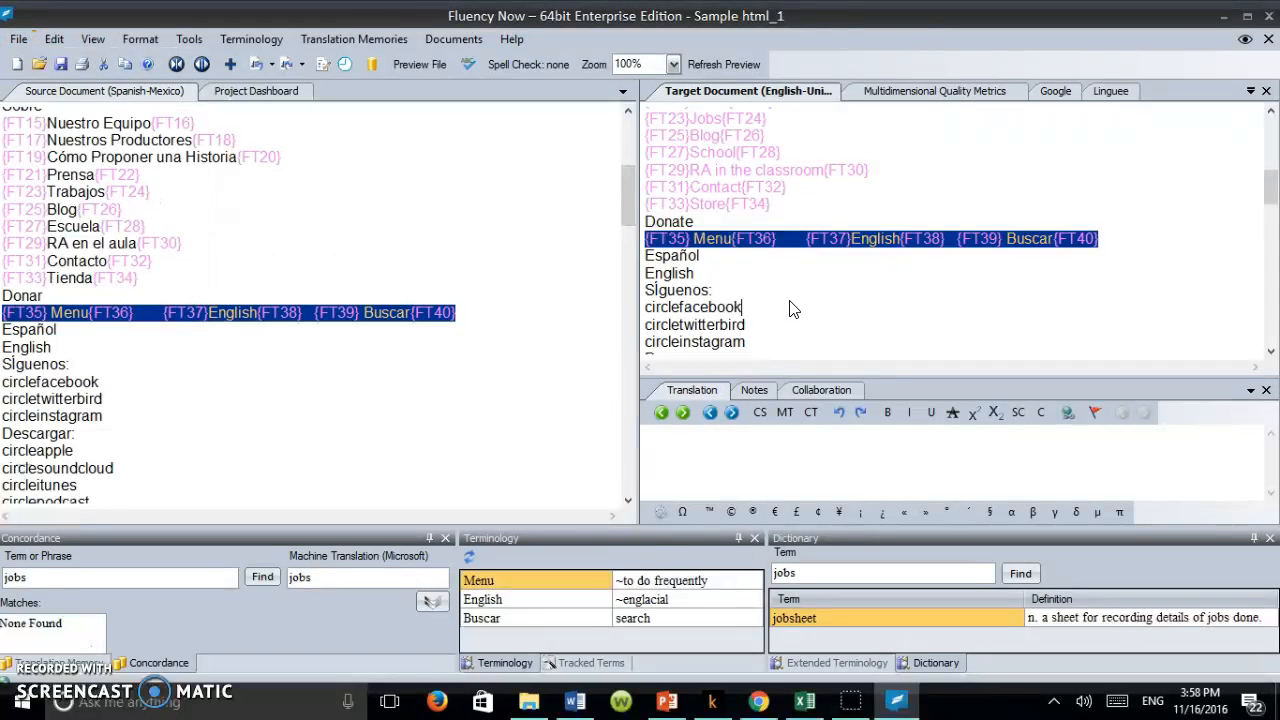